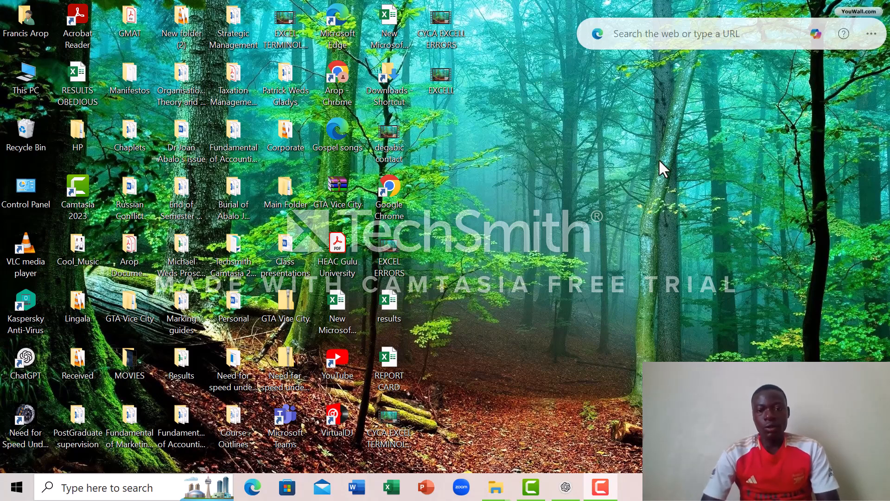
- Open the REPORT CARD workbook and start an IF formula in cell I2 that tests H2>=90
double_click(401, 383)
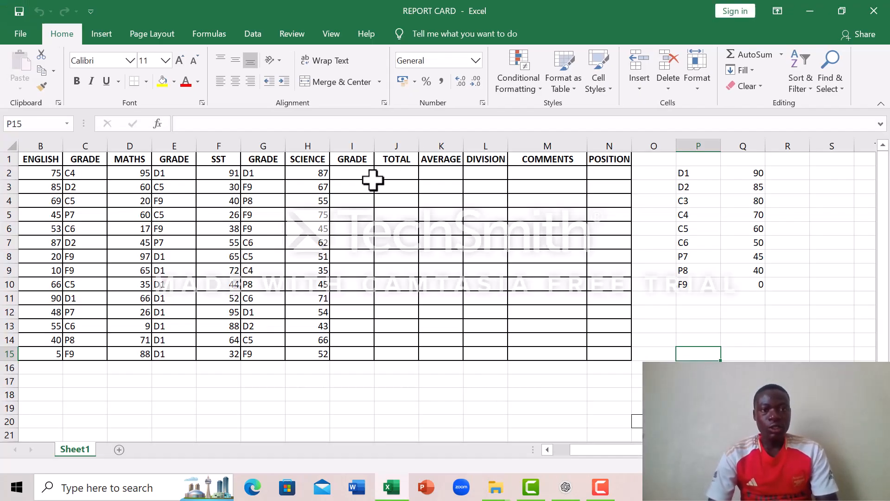
click(350, 174)
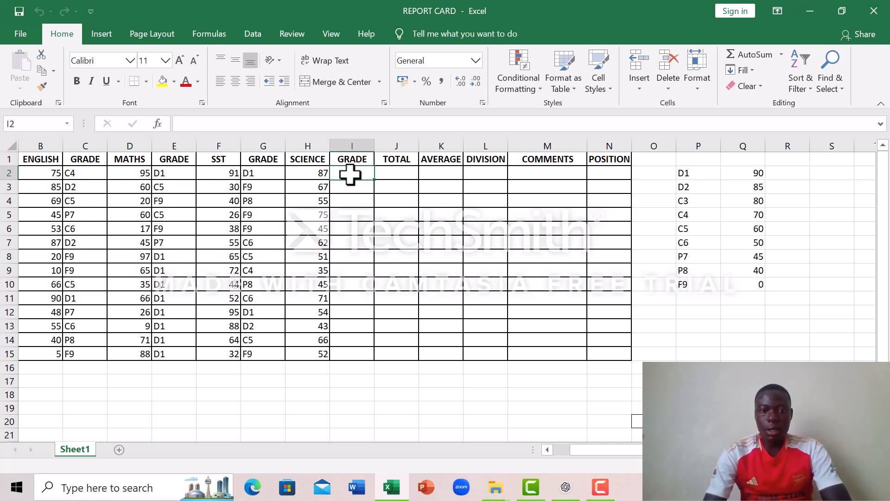
text(=)
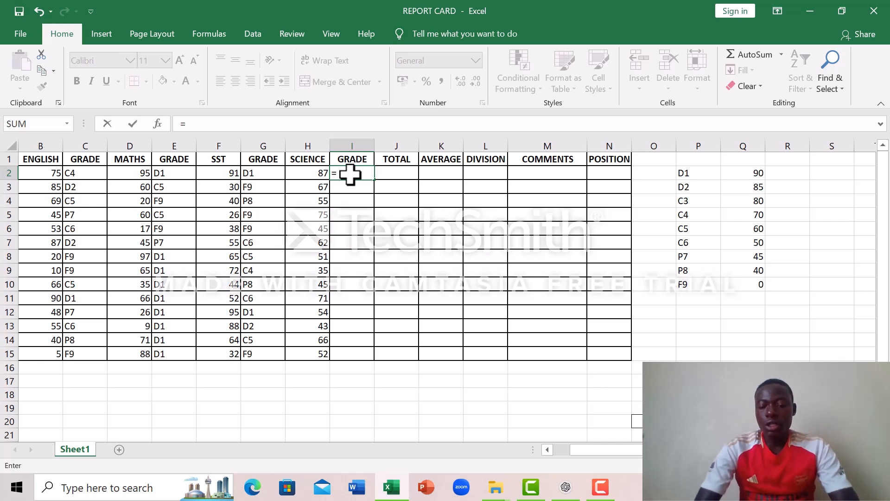
text(I)
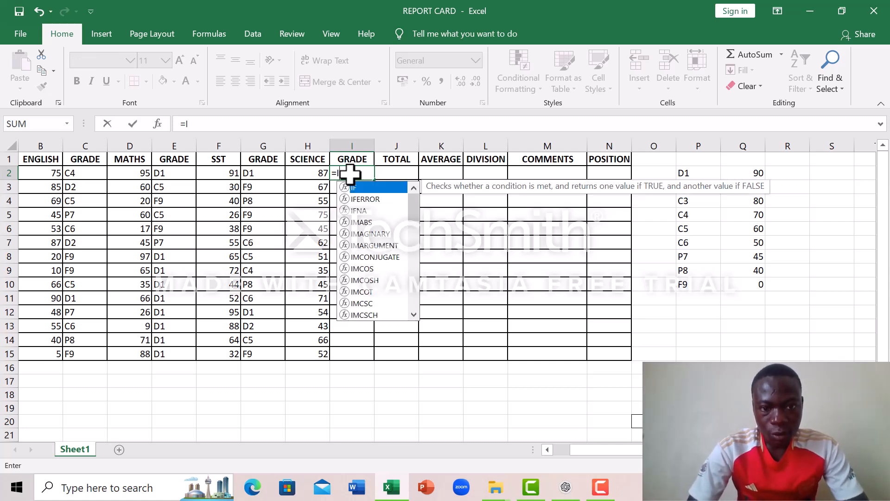
text(F)
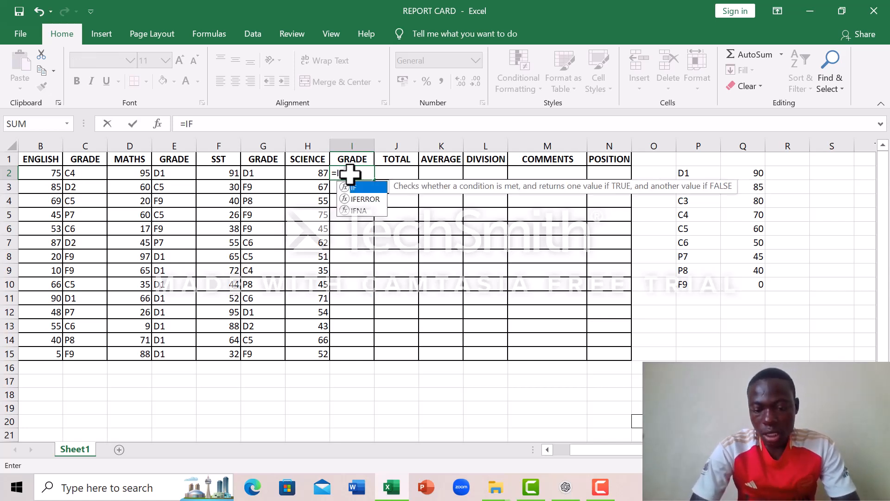
text(()
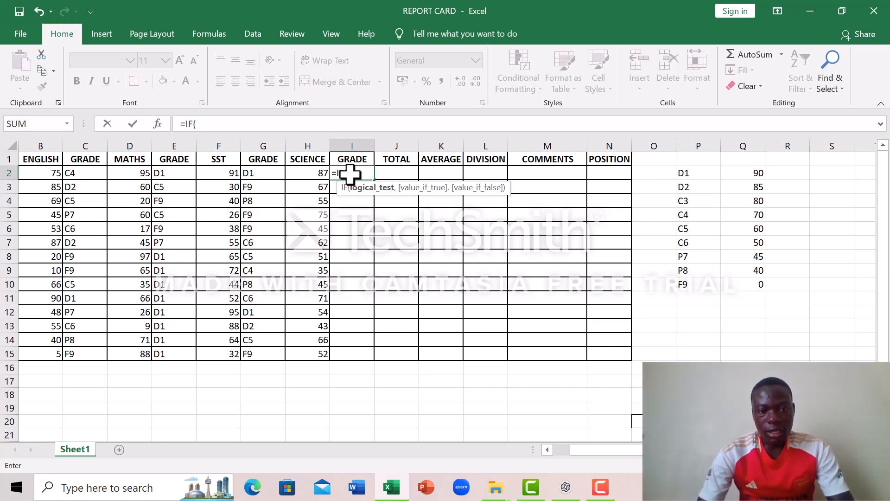
click(315, 174)
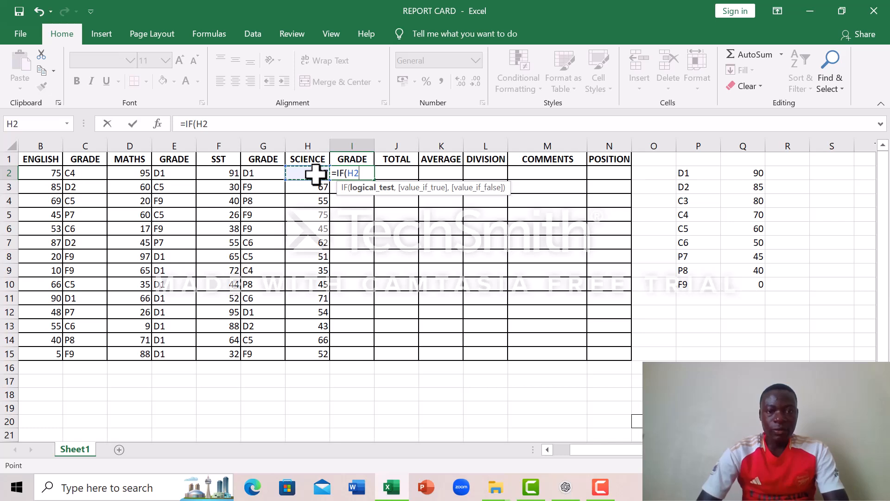
text(>)
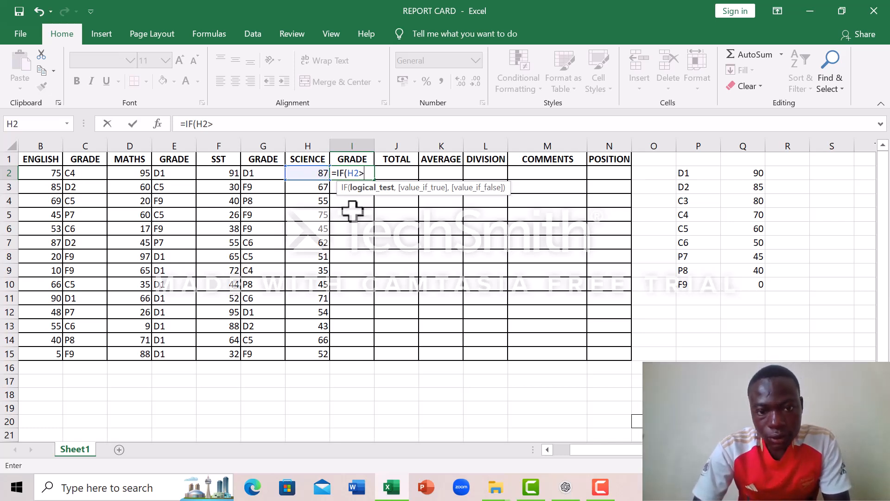
text(+)
key(BackSpace)
text(=)
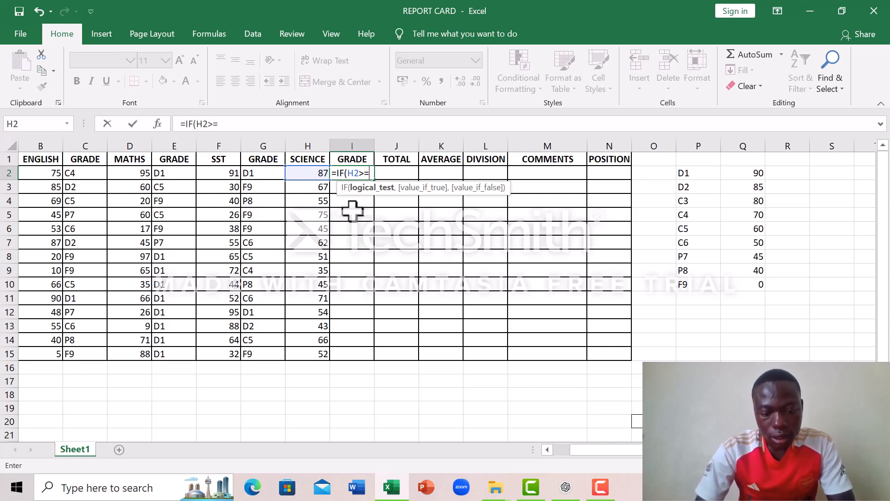
text(90)
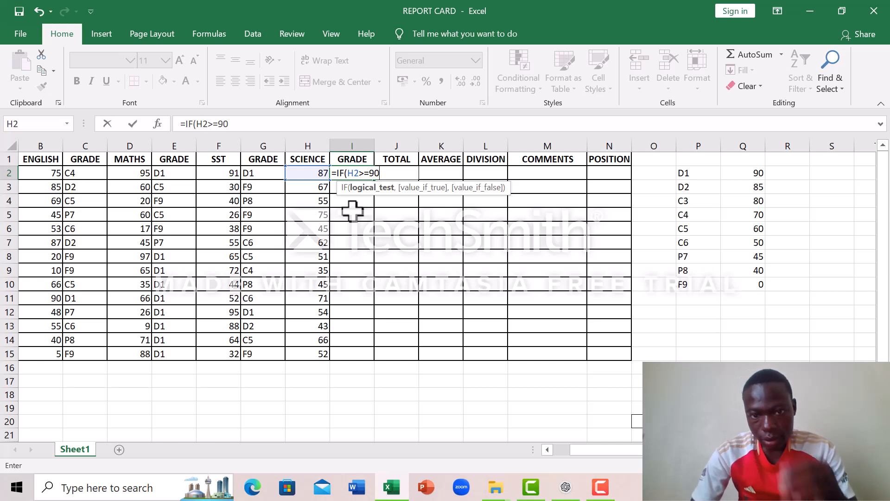
text(,)
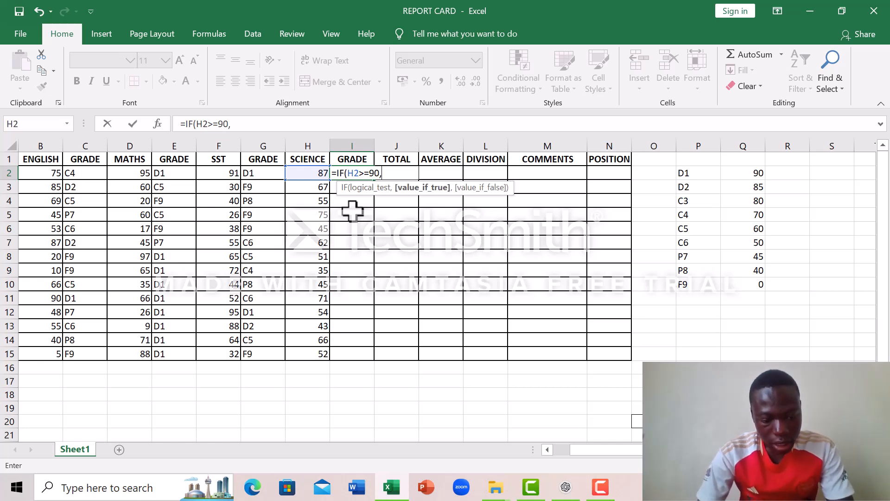
text(")
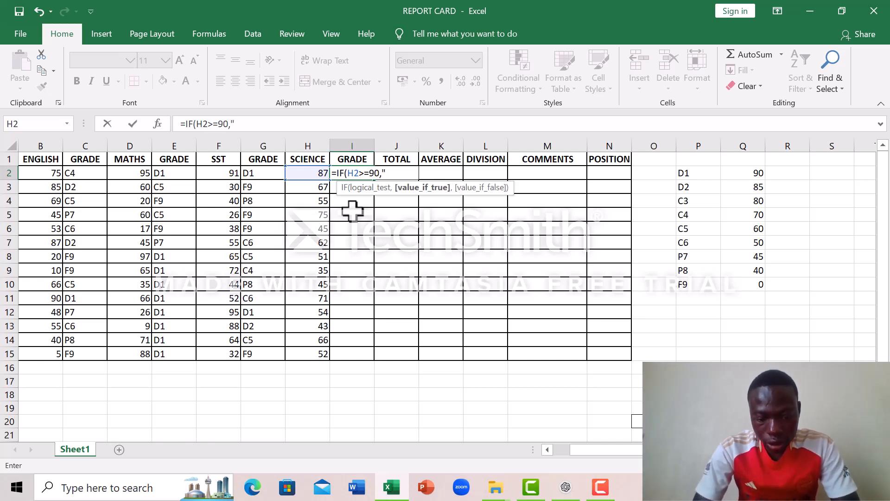
text(D1)
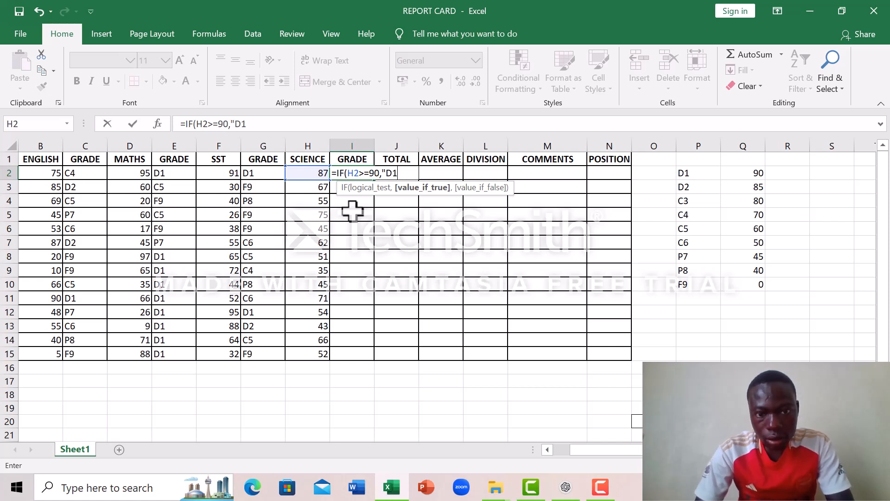
text(")
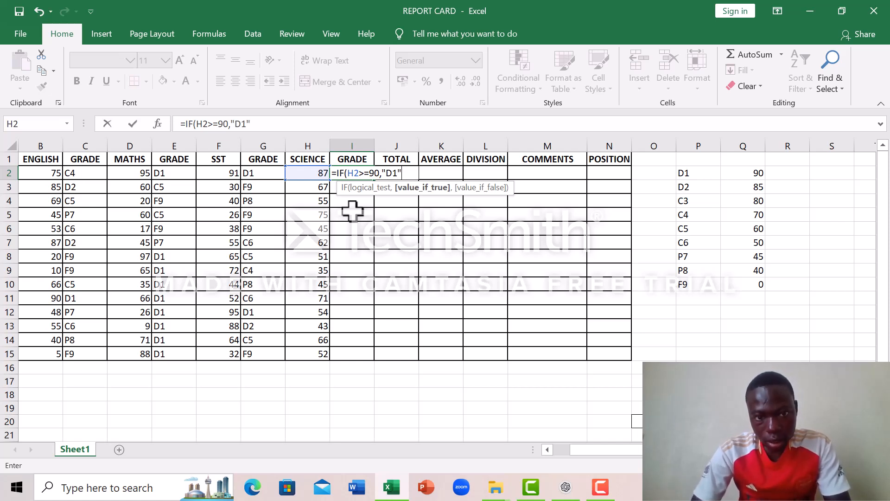
text(,)
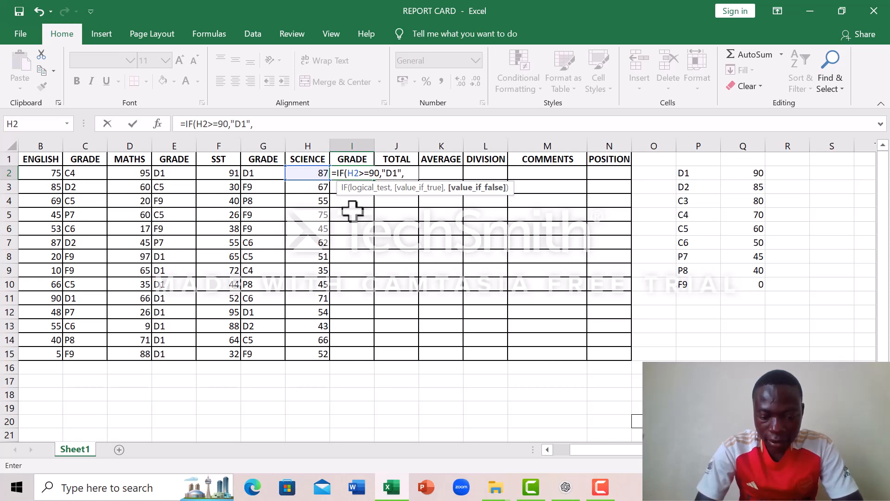
text(IF)
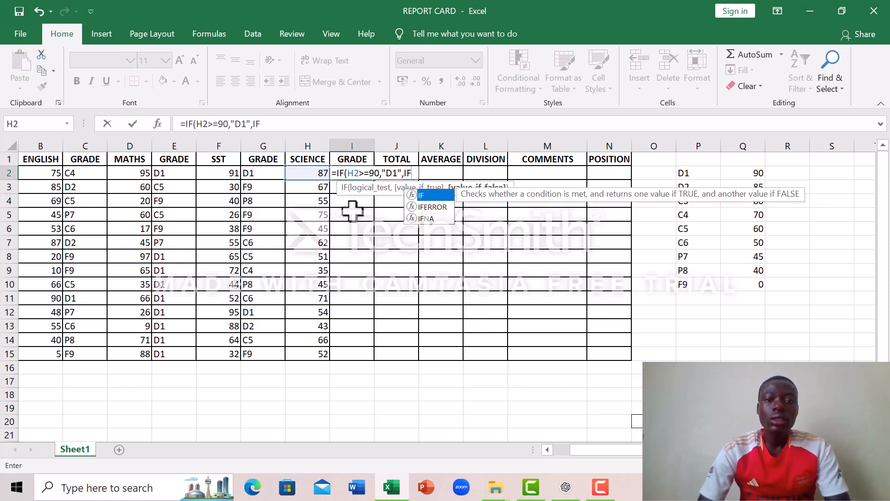
text(()
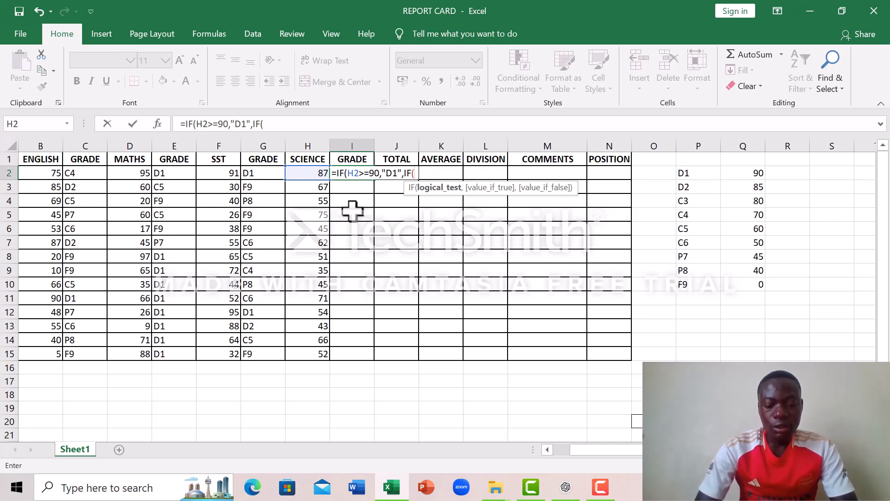
text(H2)
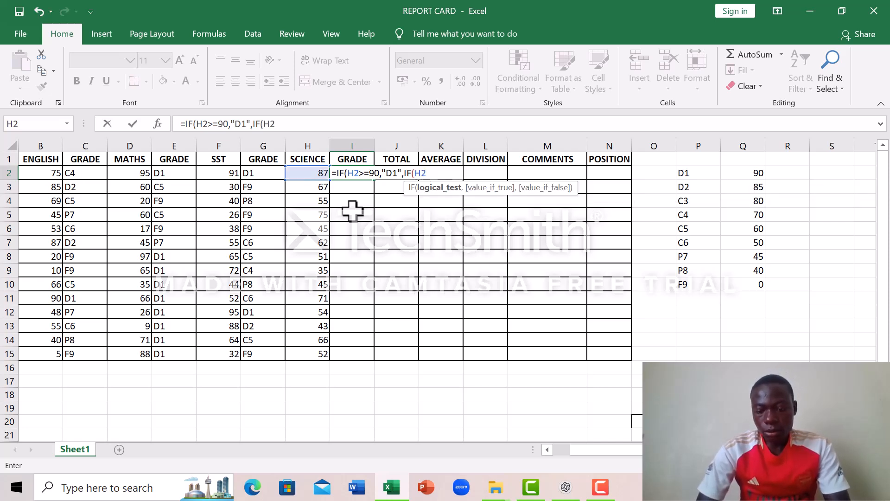
text(>=)
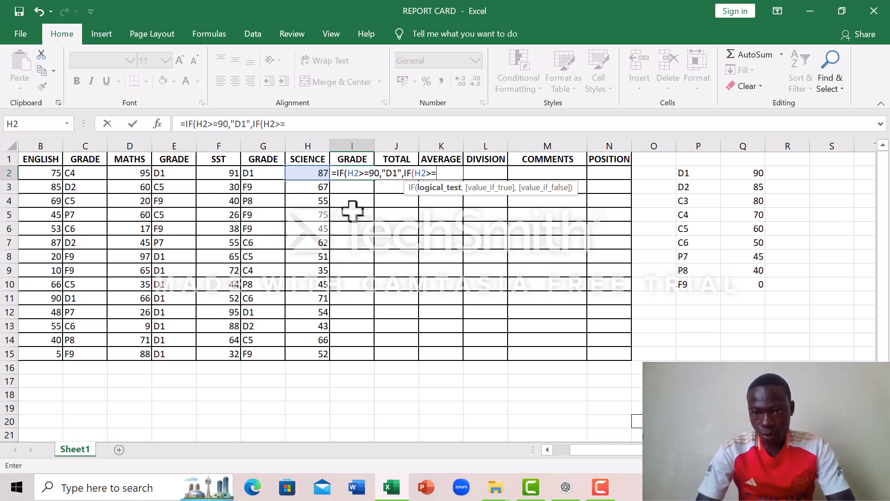
text(85)
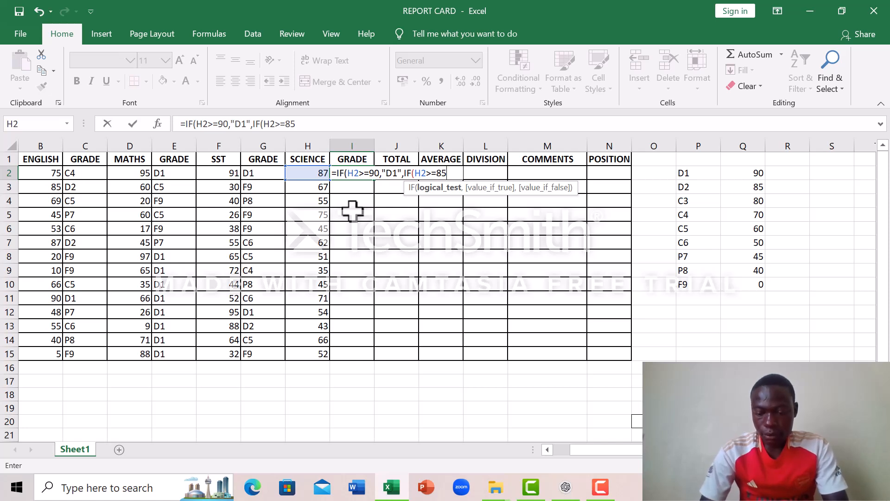
text(,)
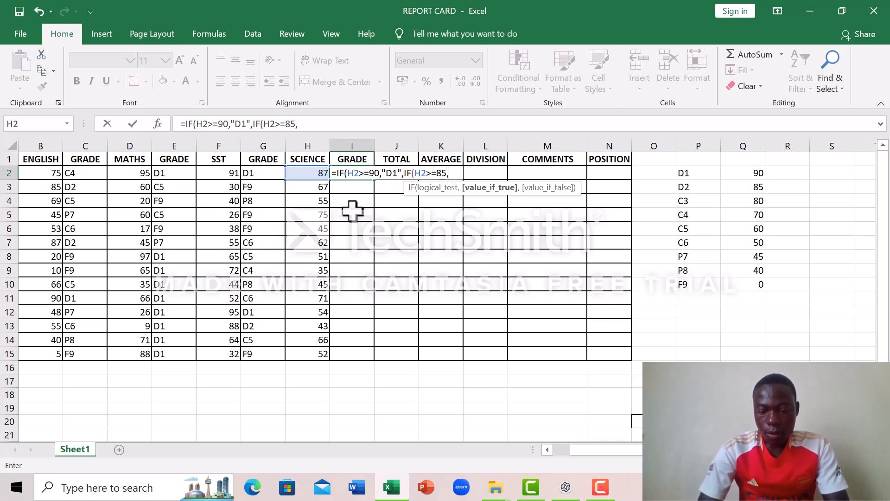
text(")
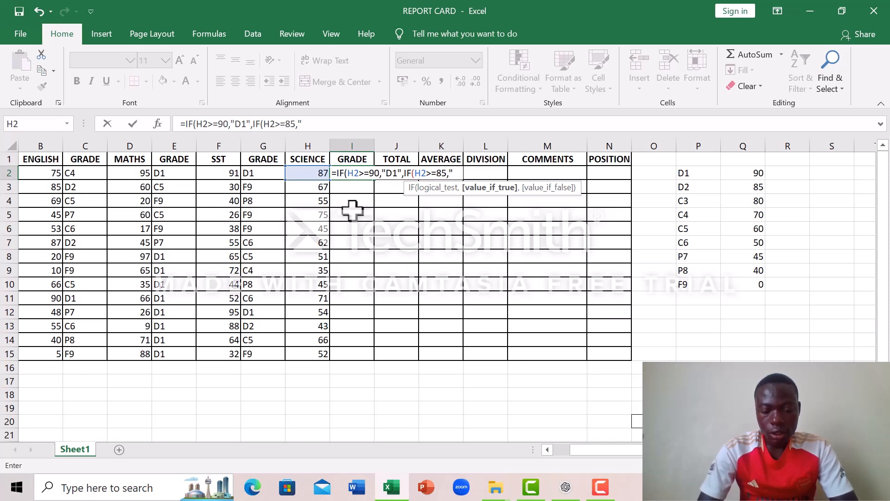
text(D2)
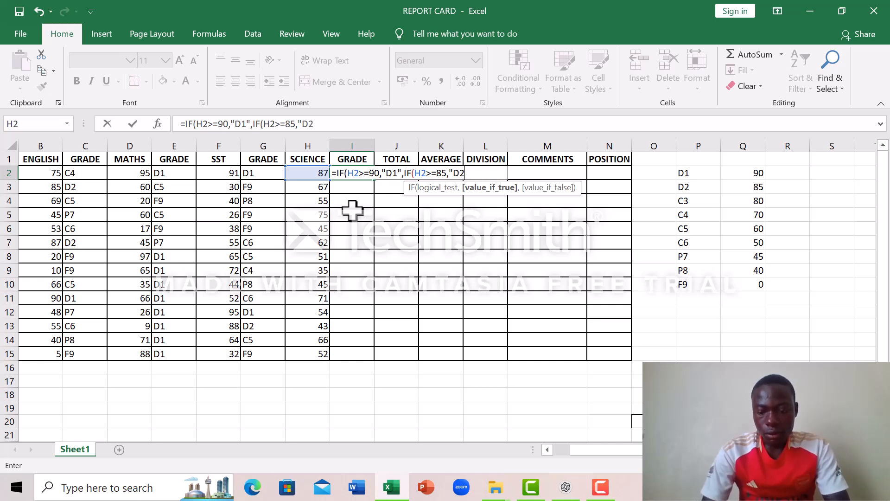
text(",)
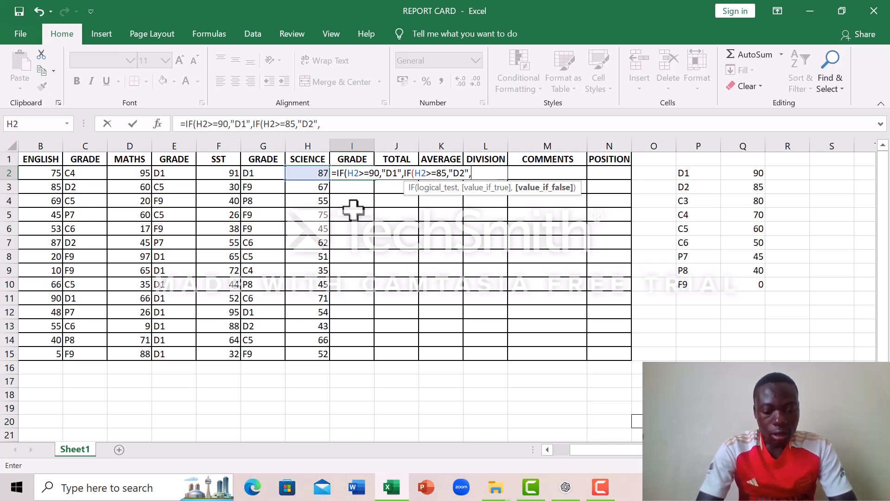
text(IF)
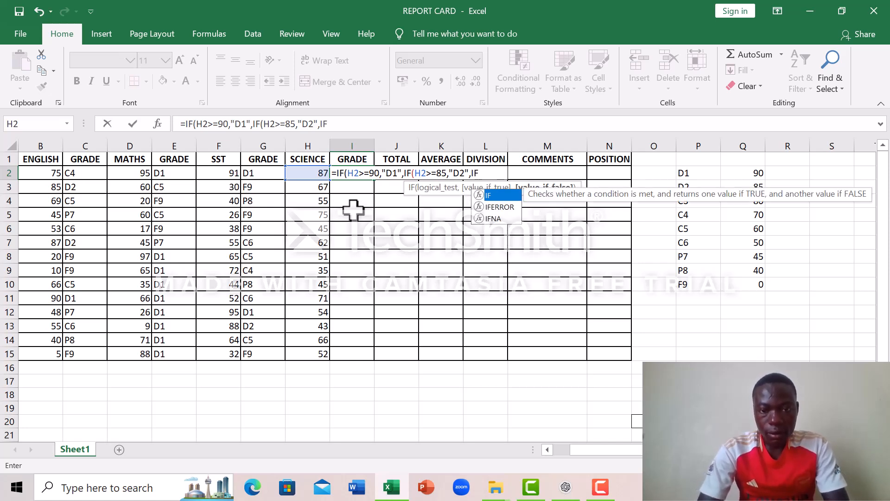
text((H2)
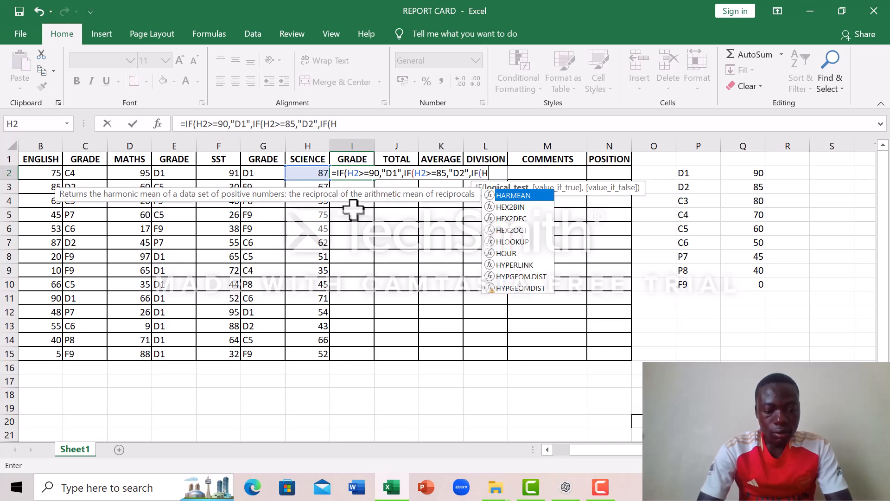
text(>=)
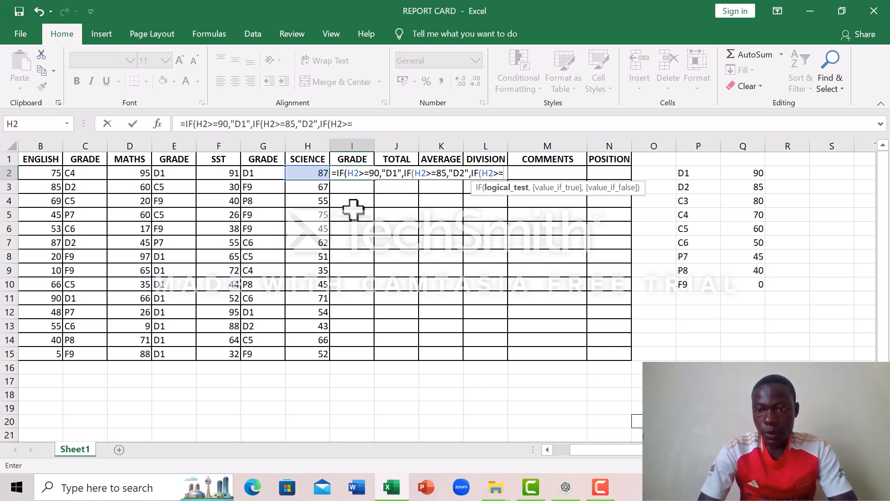
text(80,")
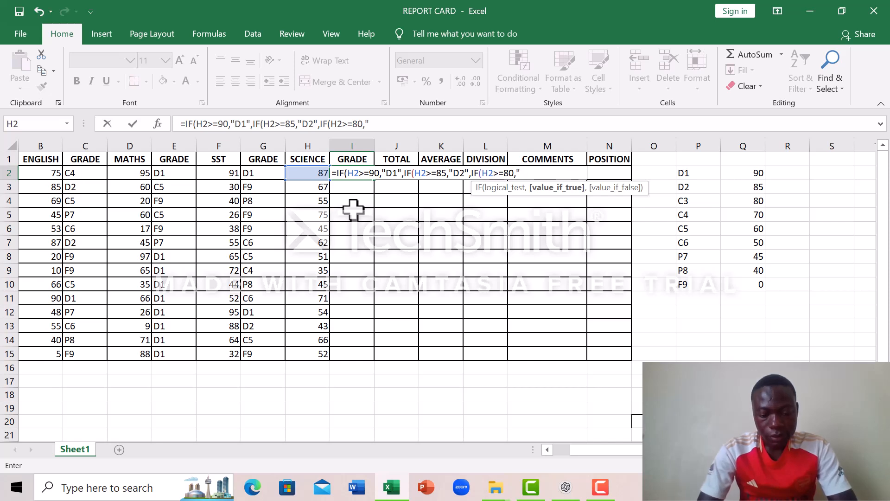
text(C3",)
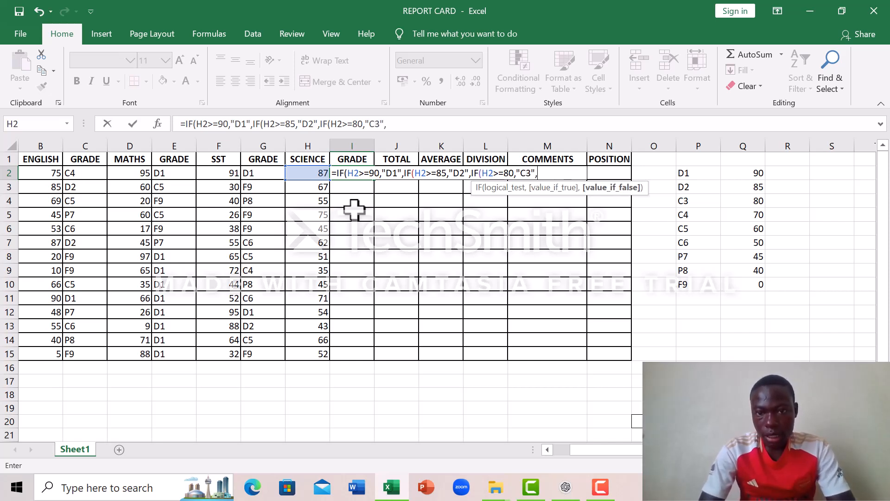
text(IF)
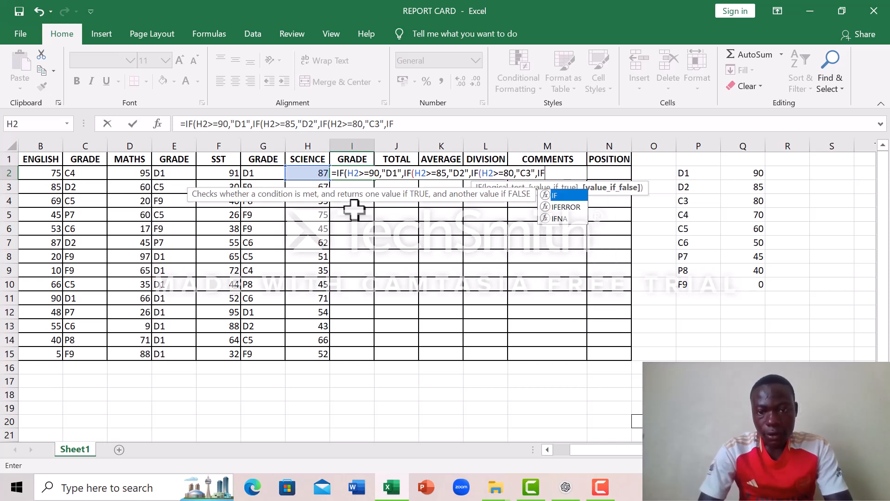
text(()
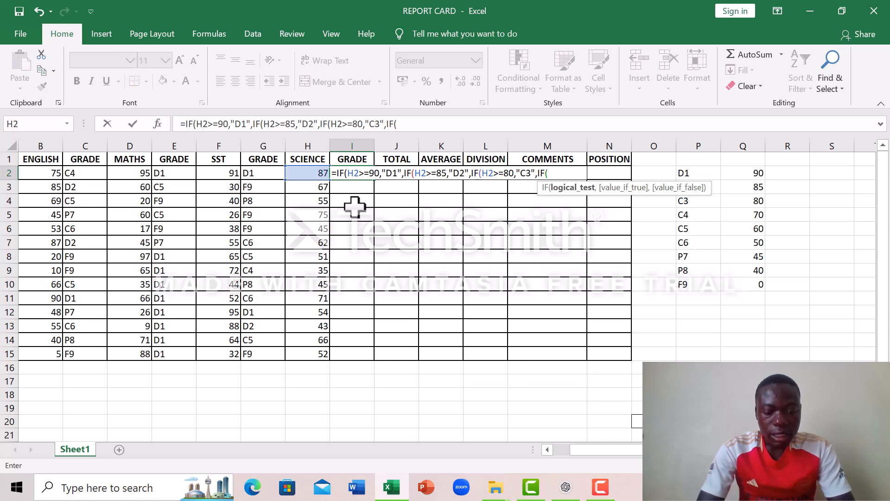
text(H2>=)
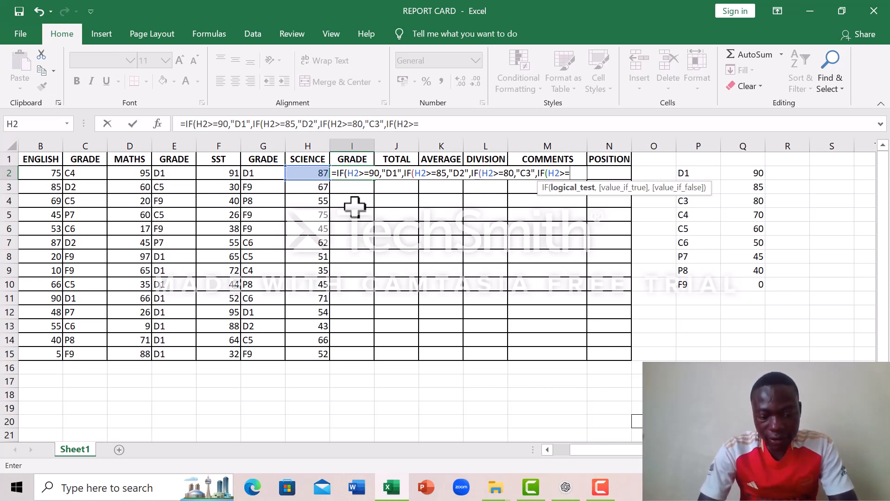
text(70,")
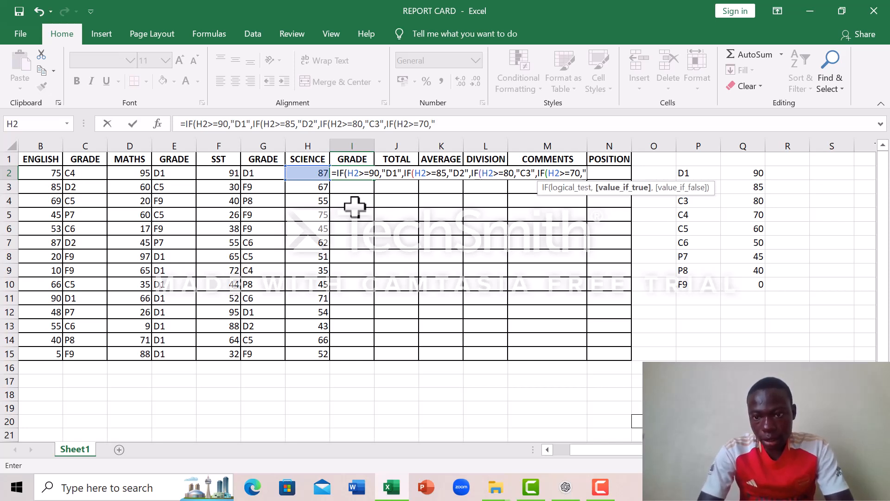
text(C)
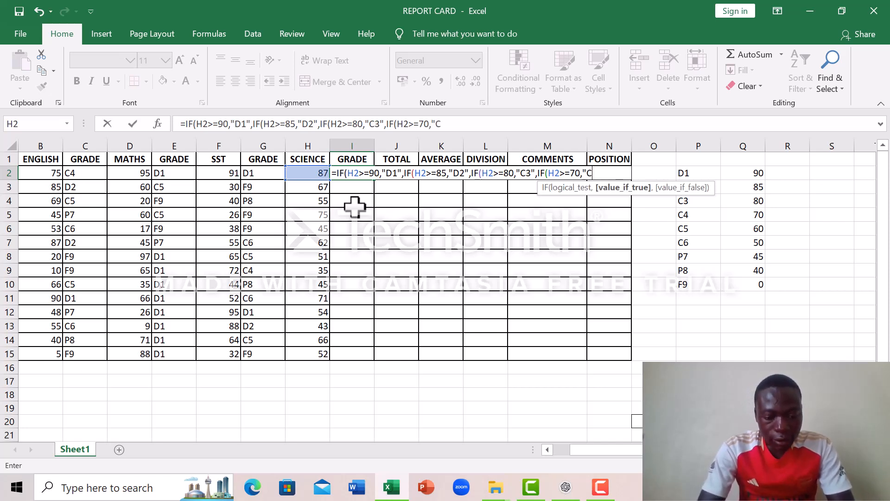
text(4")
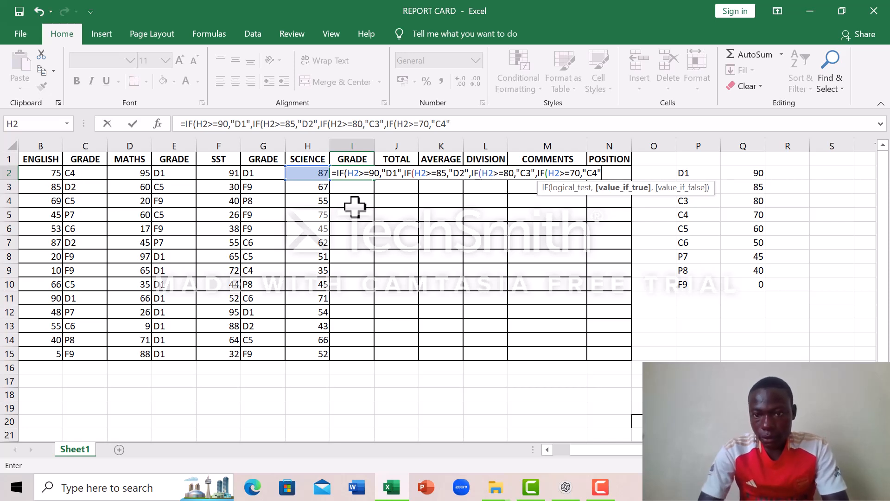
text(,)
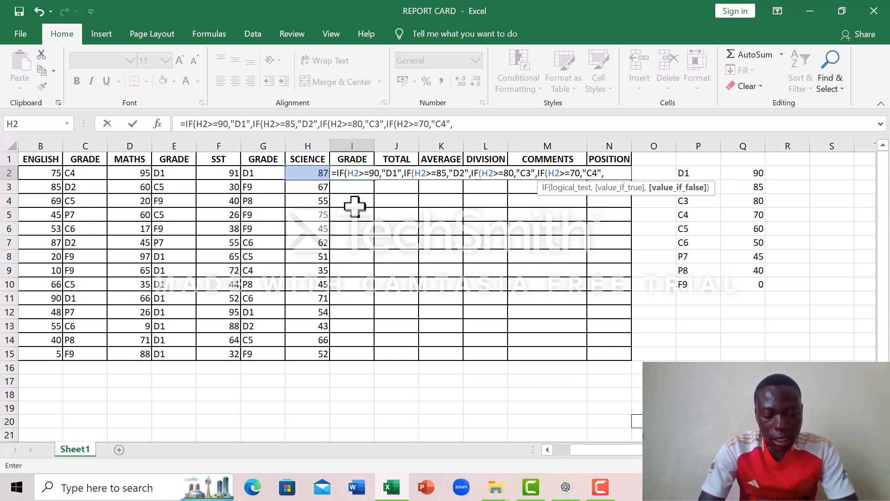
text(IF)
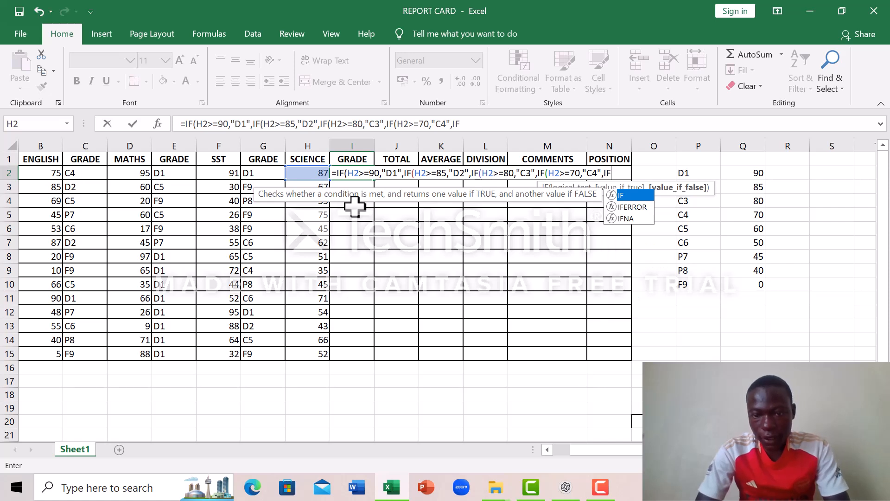
text(()
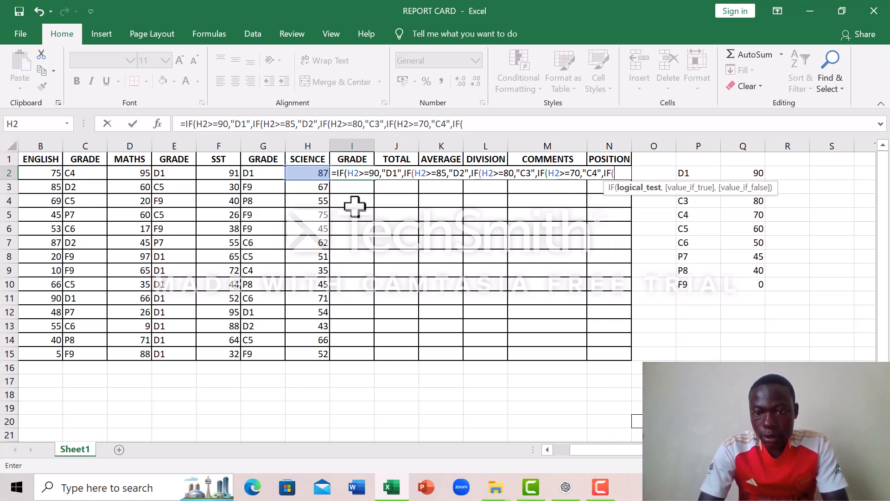
text(H2)
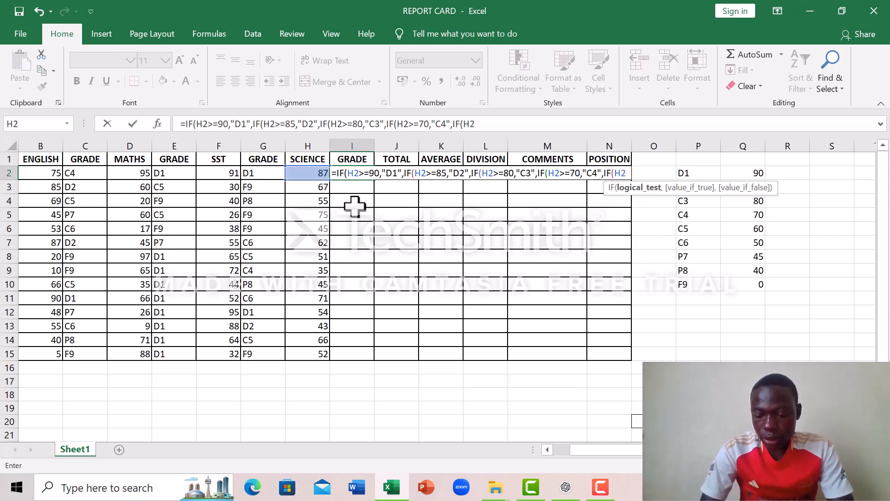
text(>=)
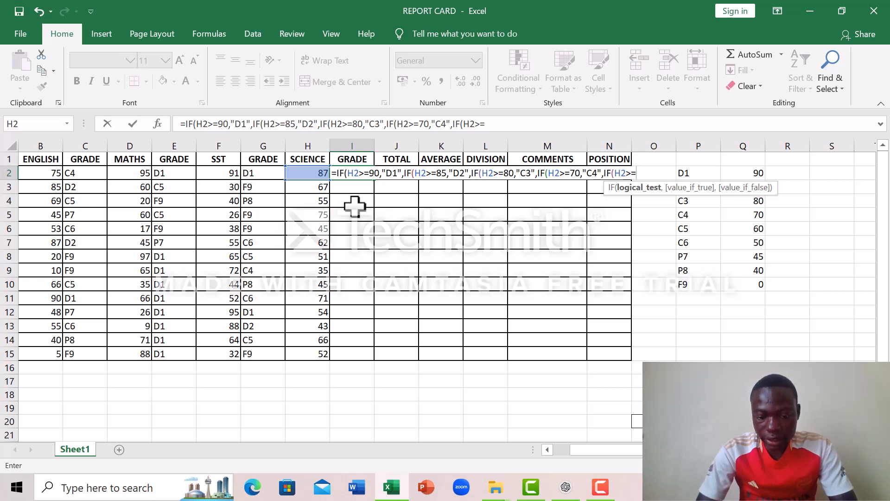
text(60)
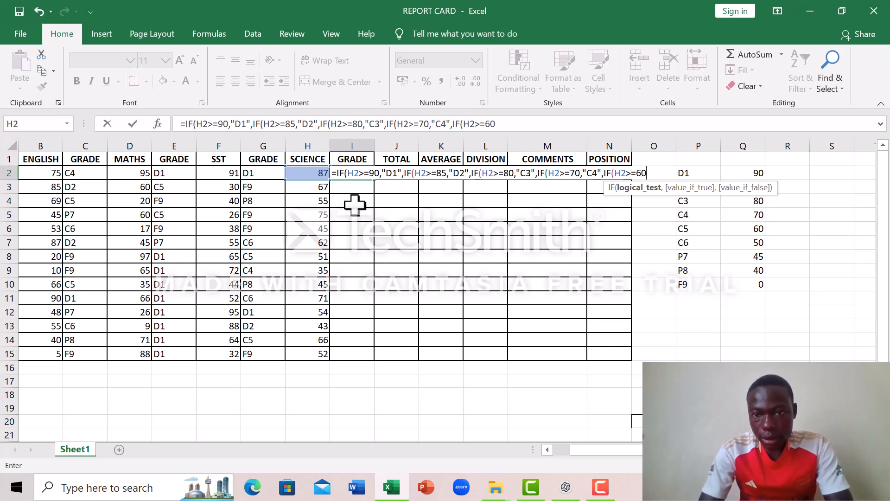
text(,)
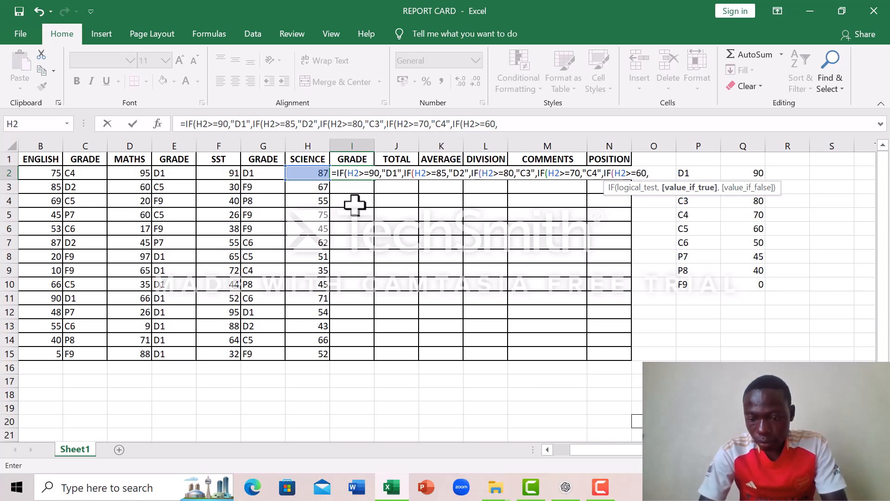
text("C5)
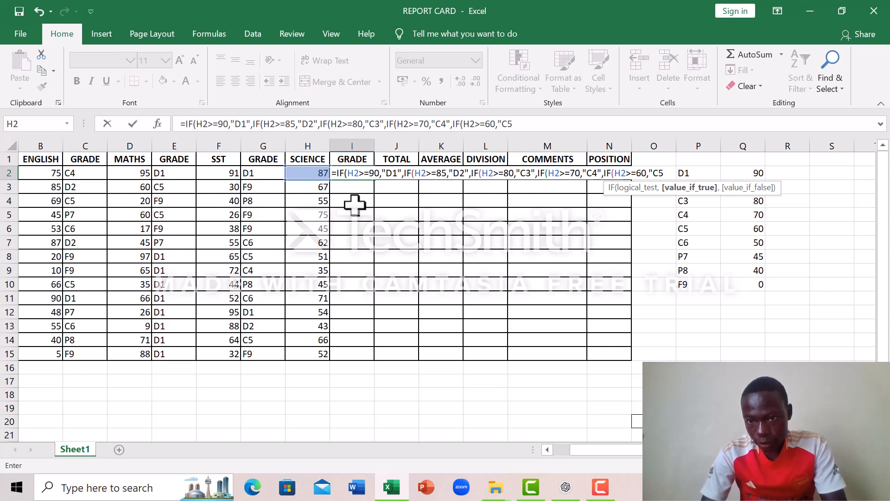
text(",)
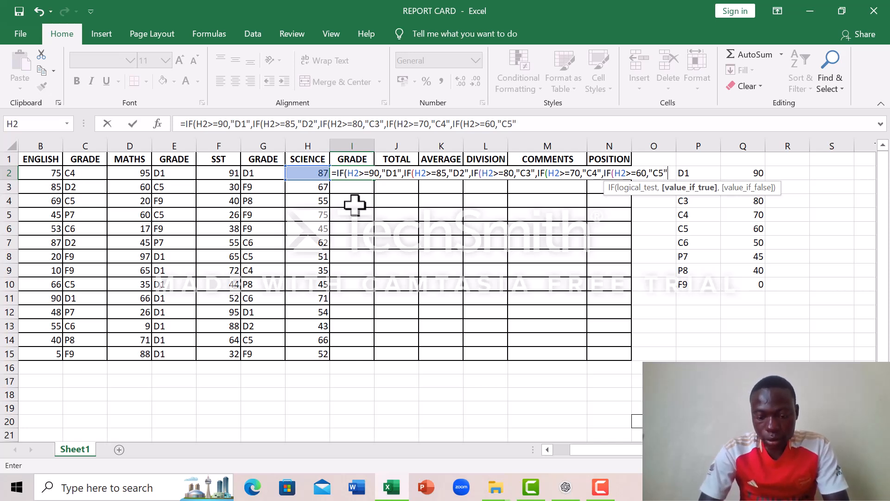
text(IF)
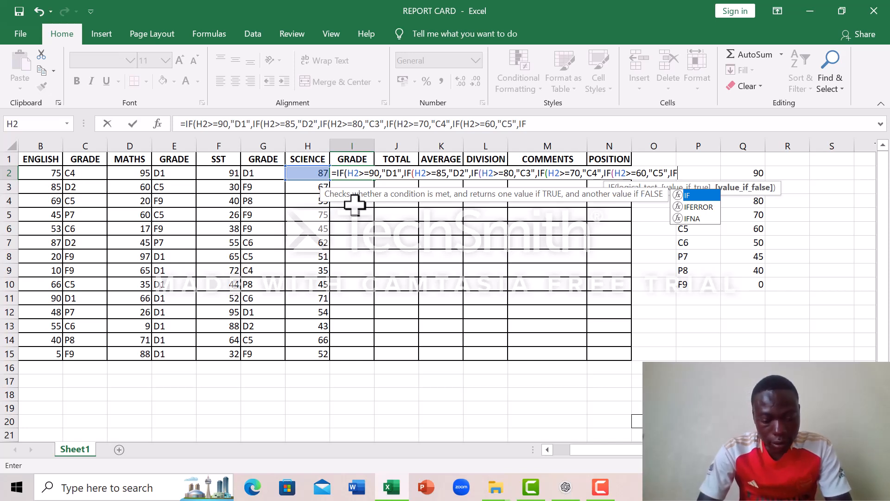
text(()
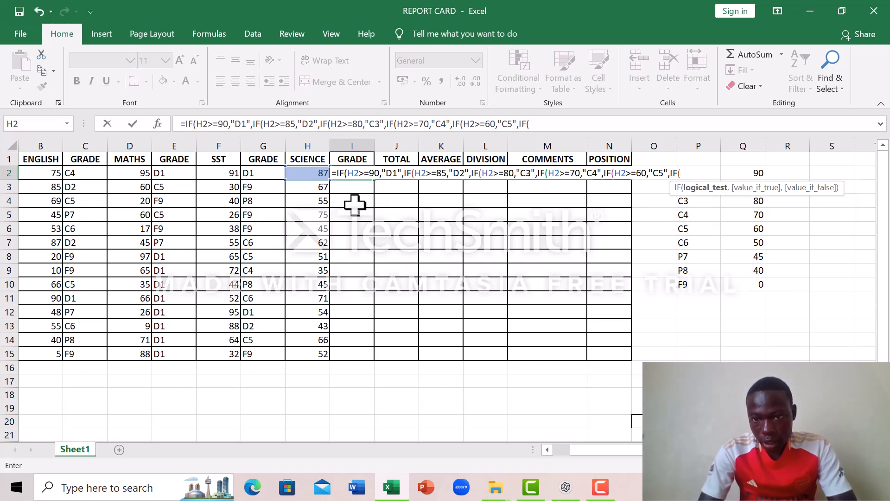
text(H)
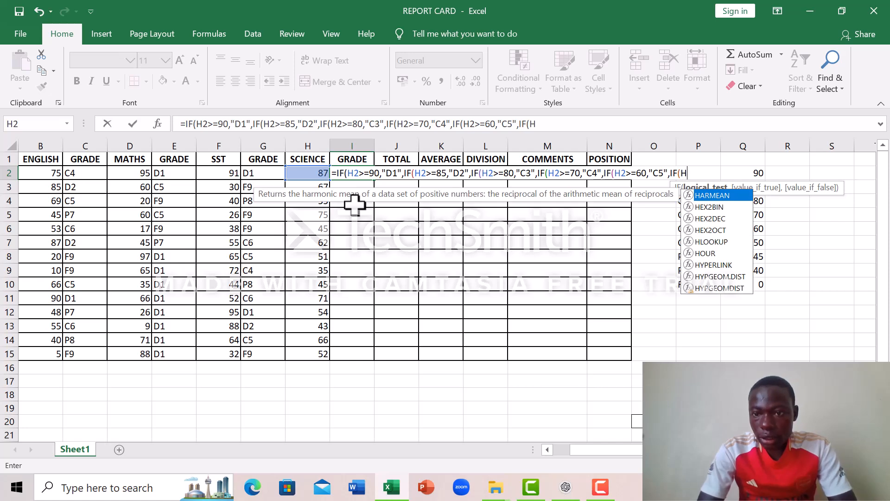
text(2)
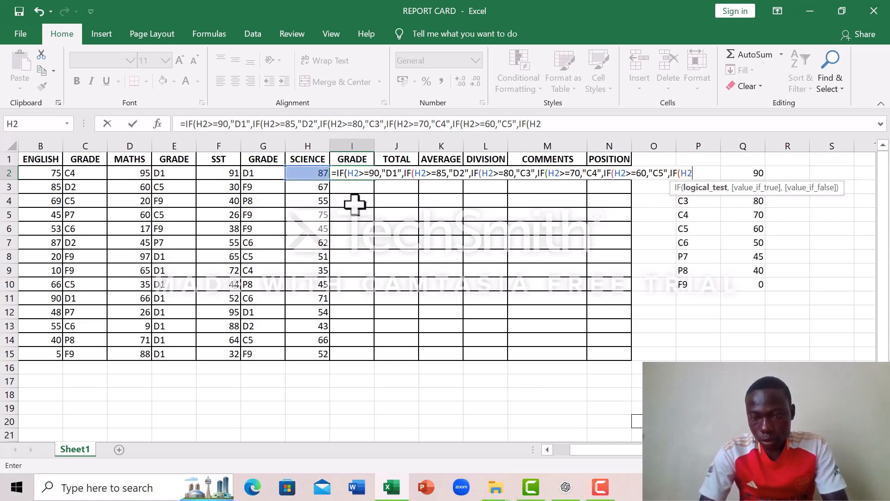
text(>=)
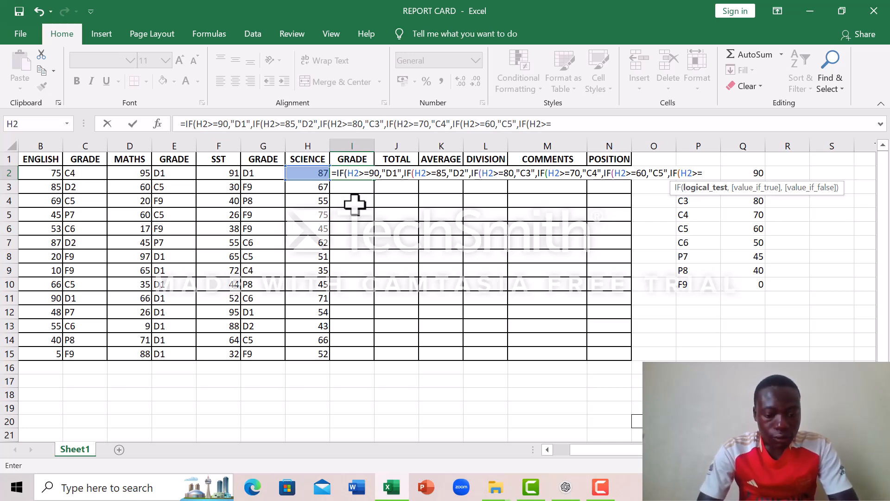
text(50)
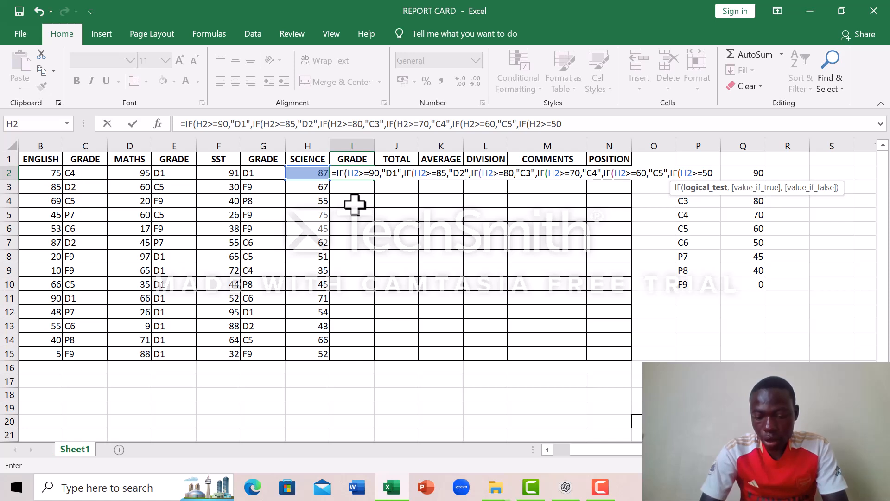
text(,")
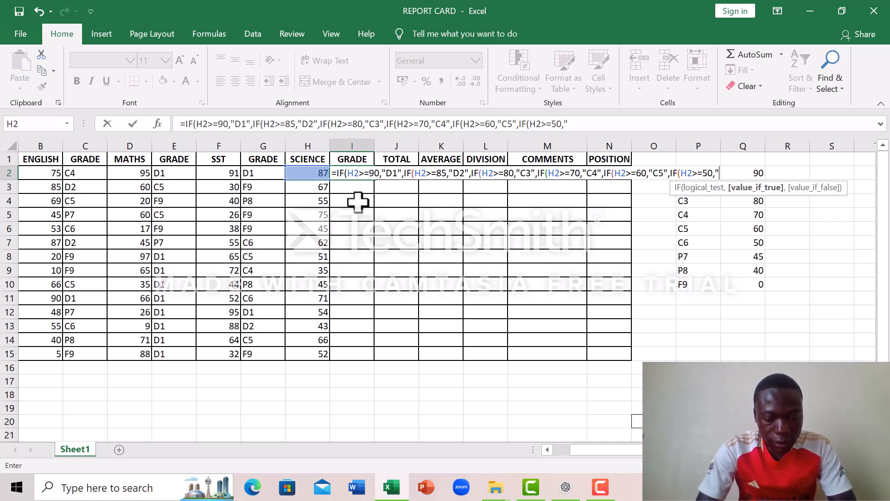
text(C5)
- Nest a sixth IF in the I2 formula that returns "C6" when H2>=50
key(BackSpace)
key(BackSpace)
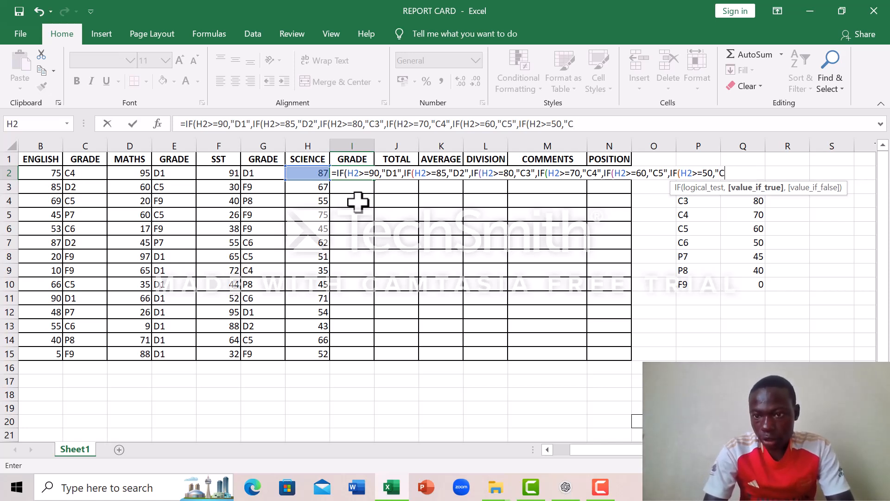
text(C6)
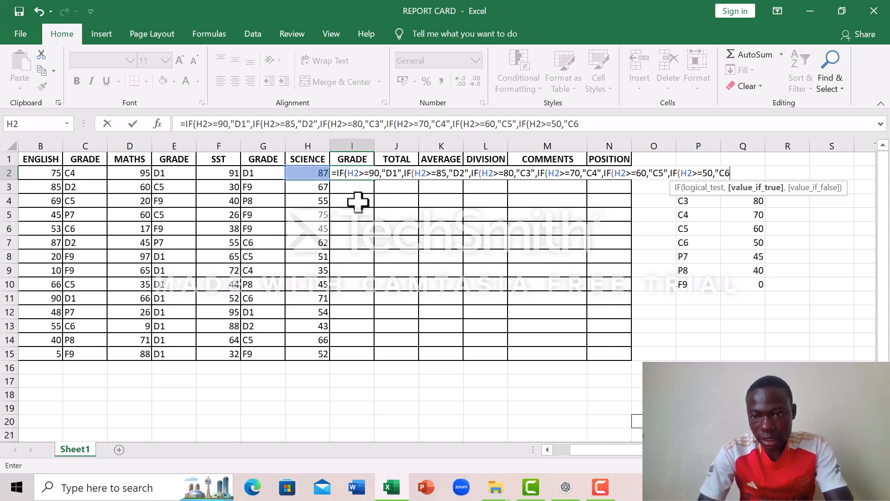
text(")
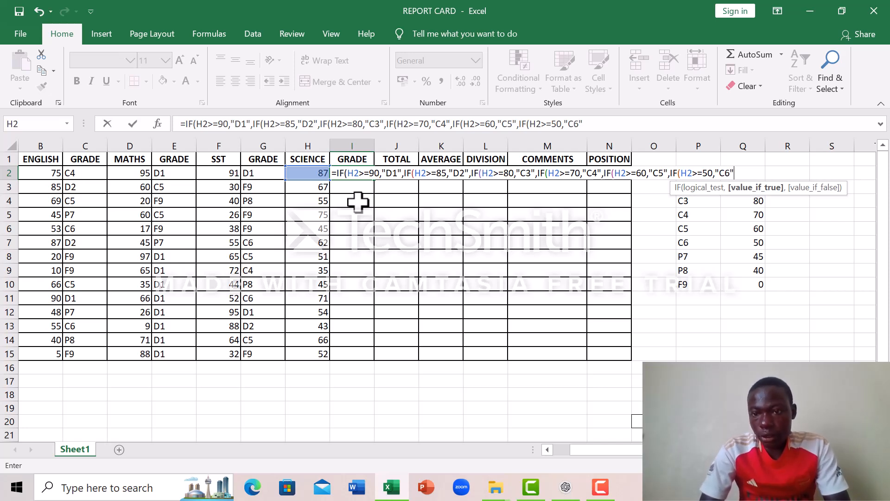
text(,)
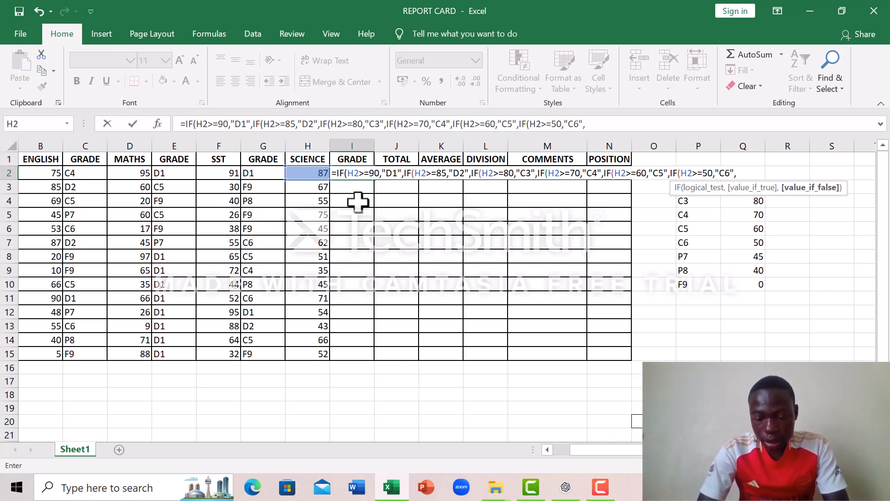
text(IF)
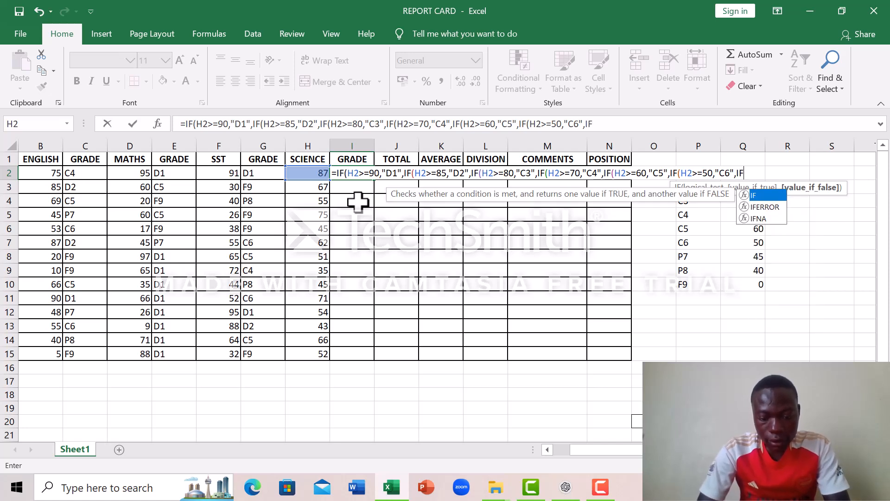
text(()
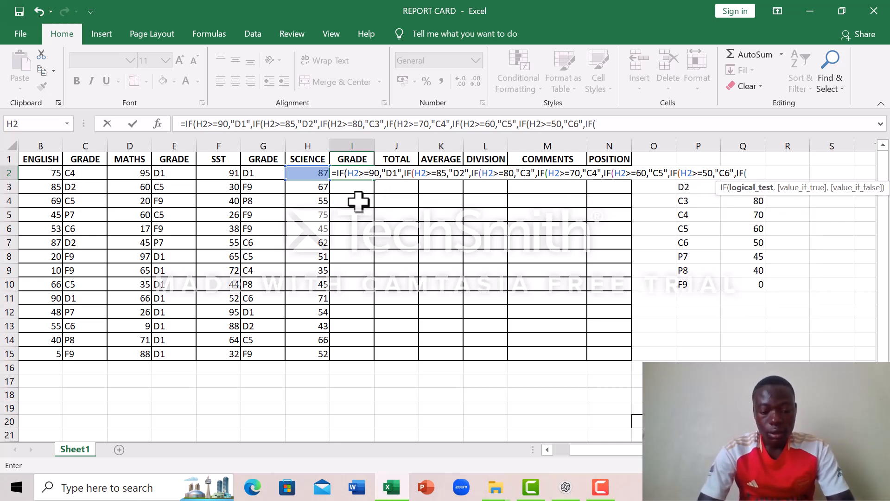
text(H2)
- Nest a seventh IF in the I2 formula that returns "P7" when H2>=45
text(>=)
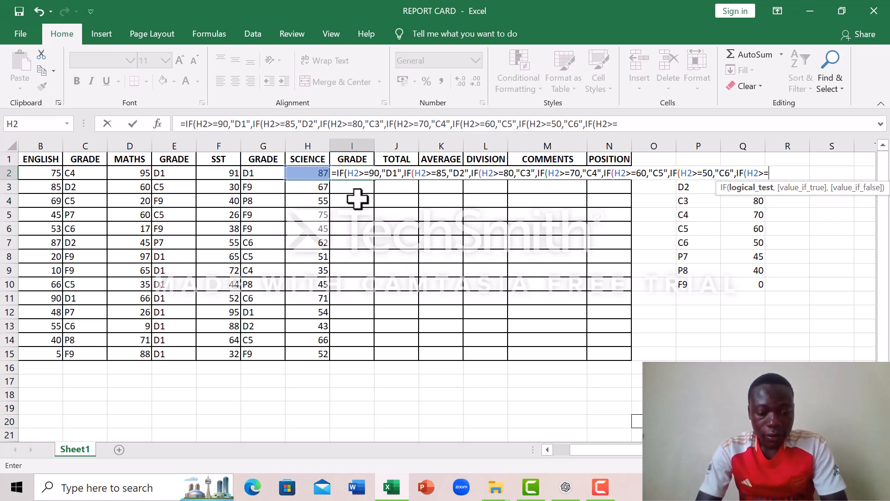
text(45)
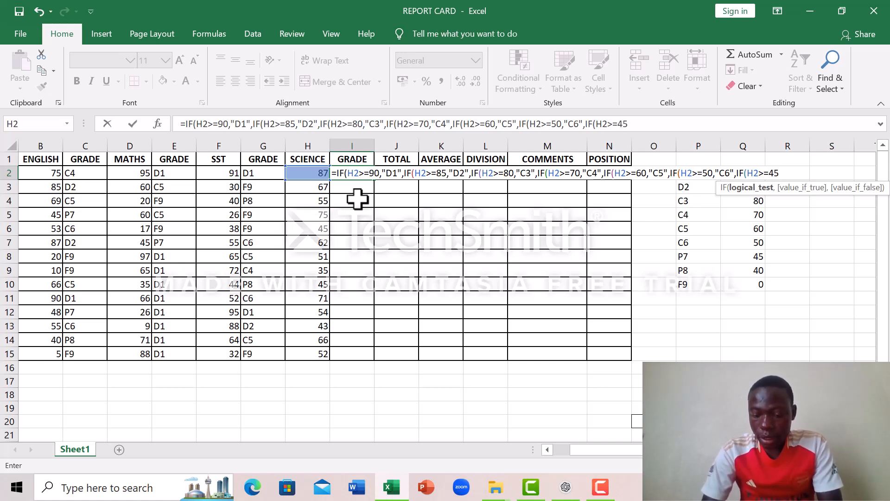
text(,")
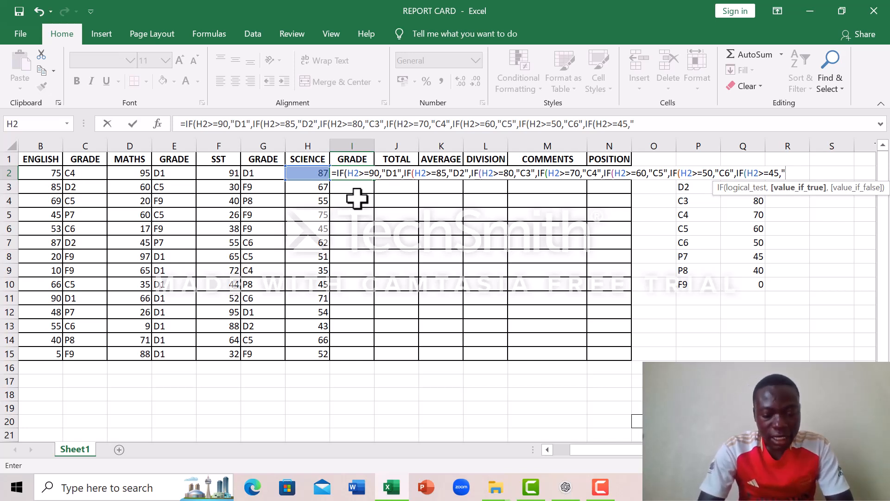
text(P)
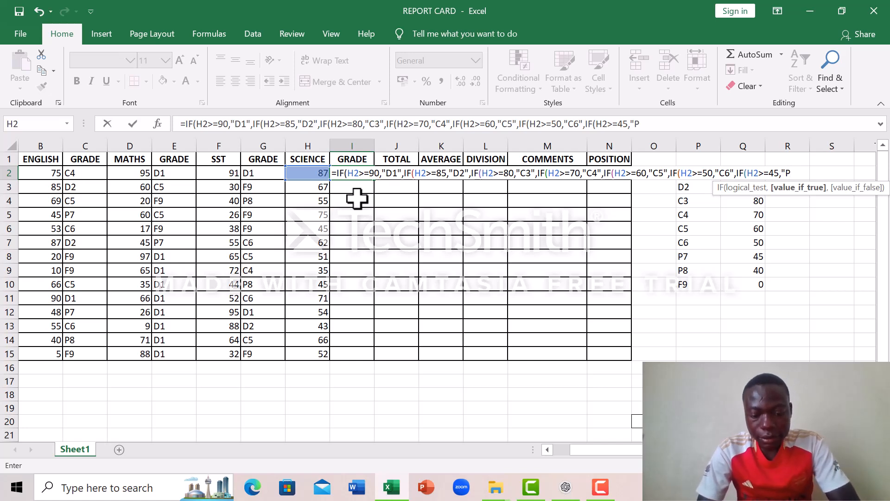
text(7)
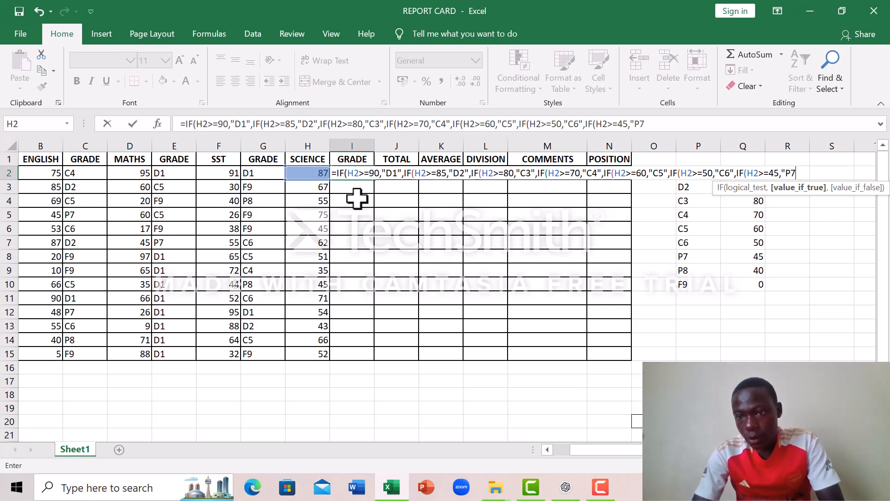
text(")
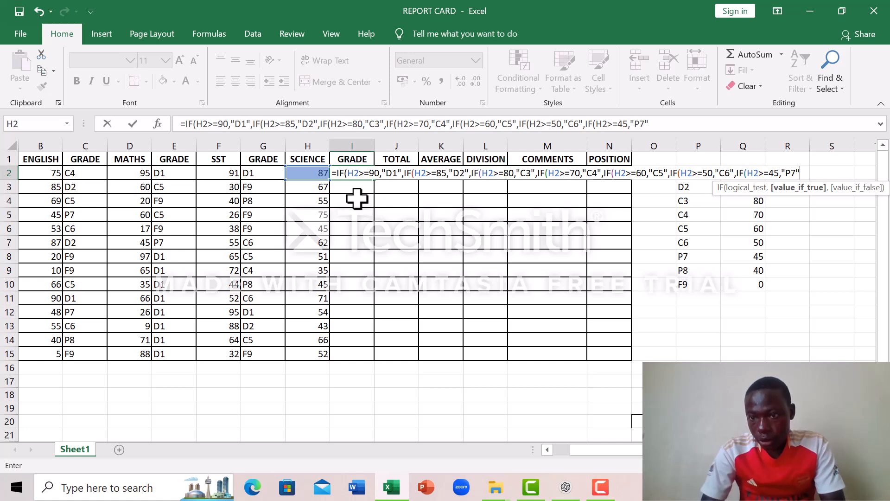
text(,)
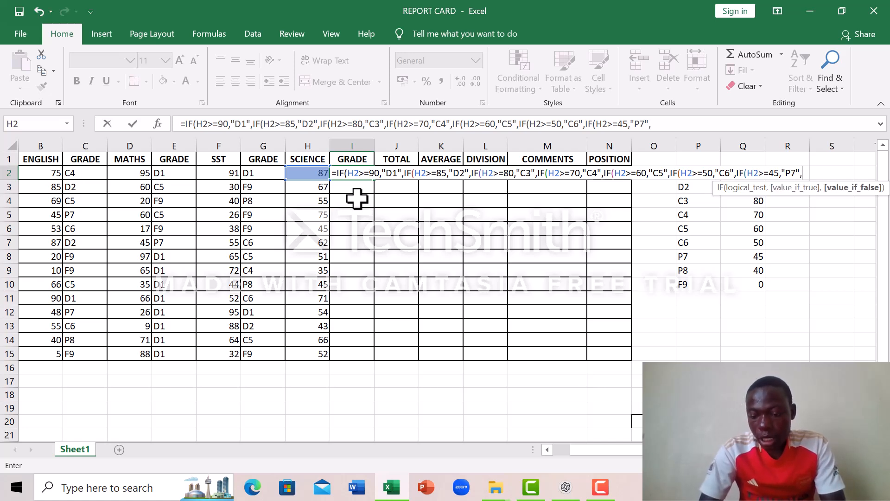
text(IF)
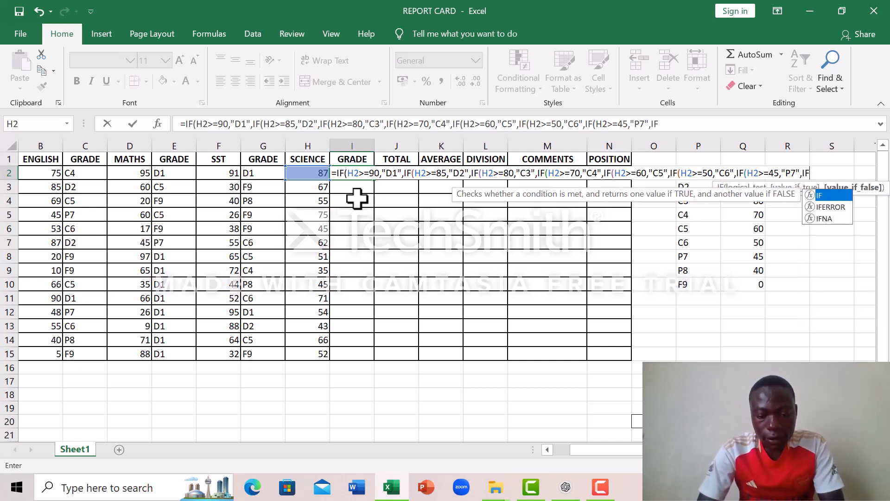
text((H2)
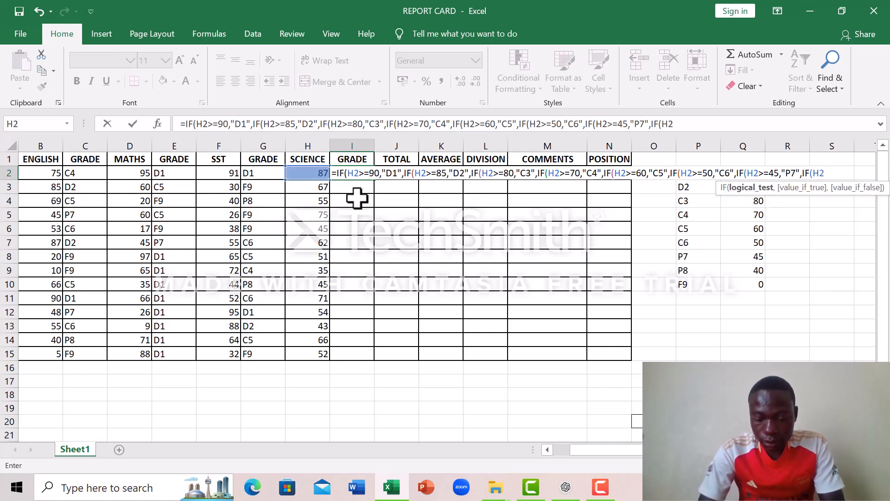
text(>=)
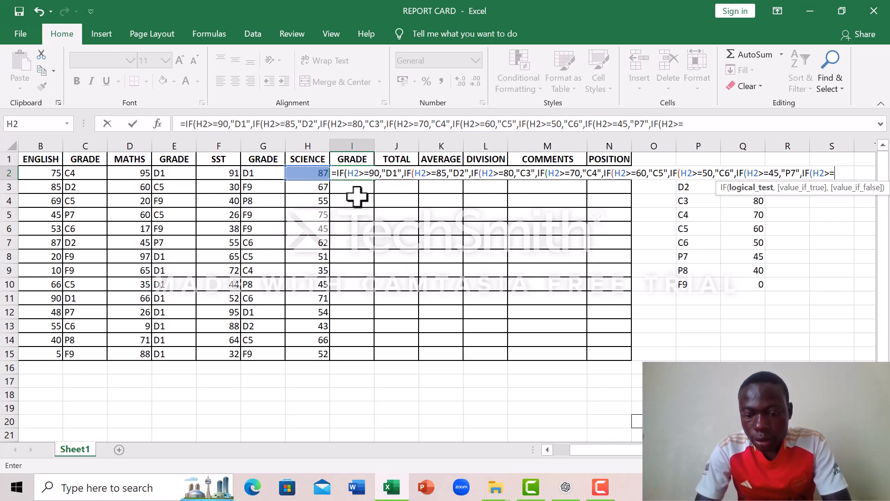
- Nest an eighth IF in the I2 formula that returns "P8" when H2>=40
text(40,)
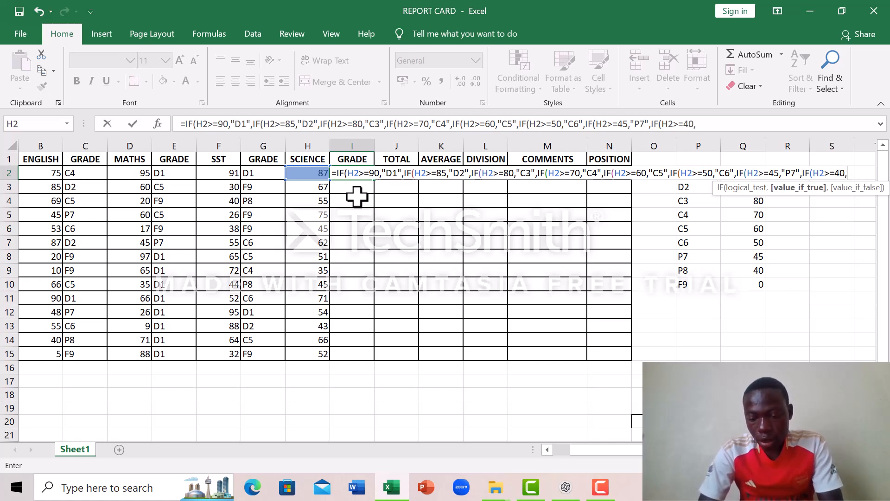
text(")
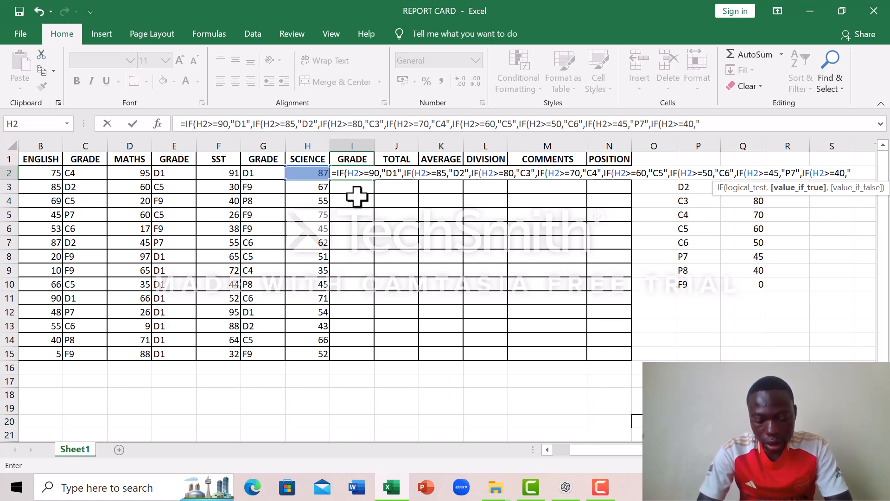
text(P)
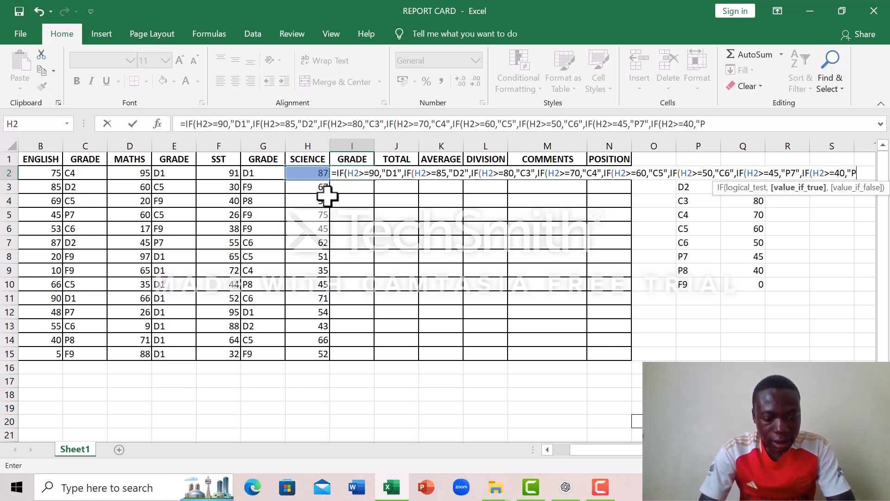
text(8)
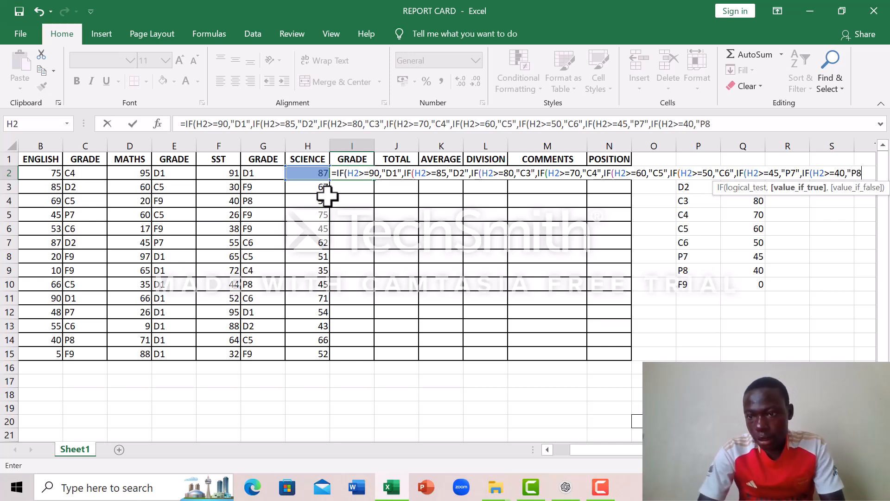
text(")
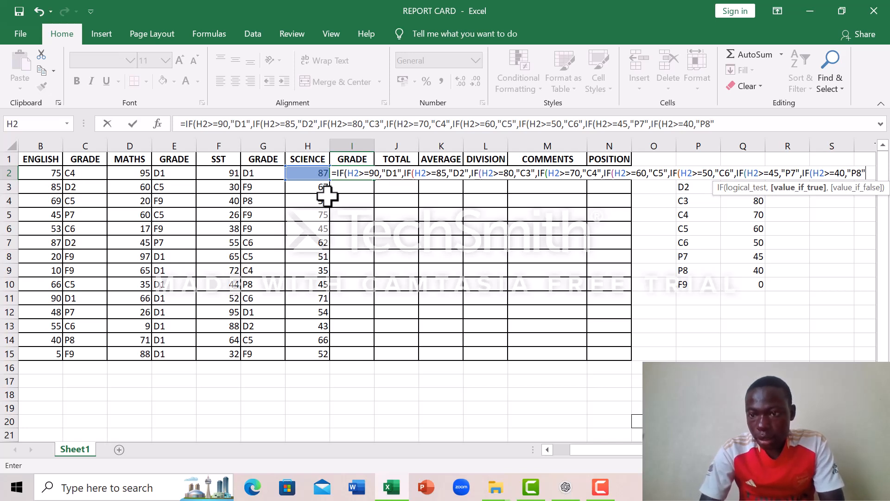
text(,")
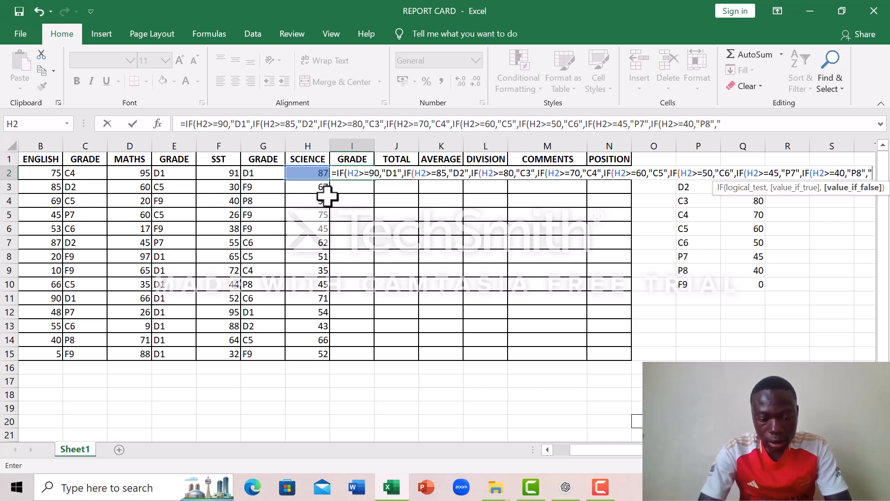
text(F9)
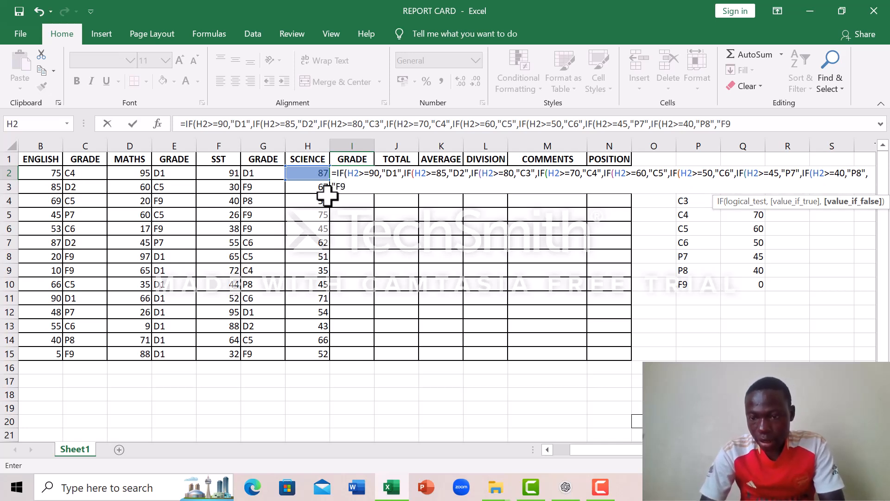
text(")
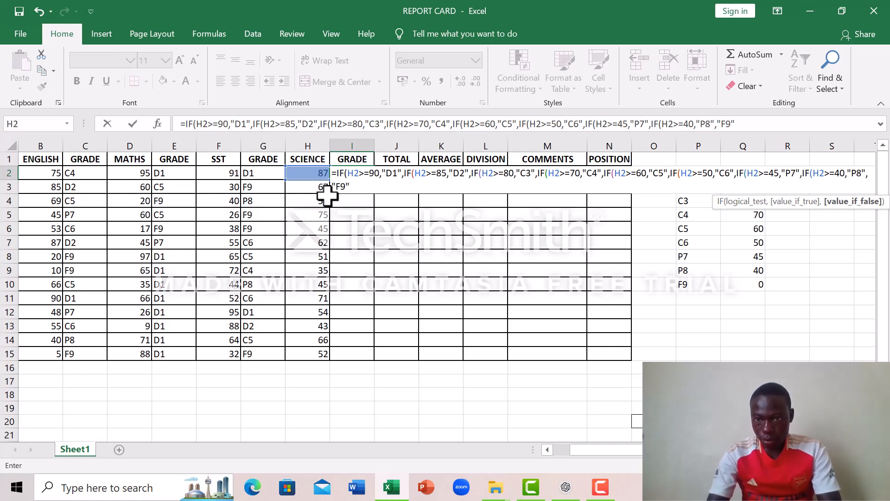
text()))))))
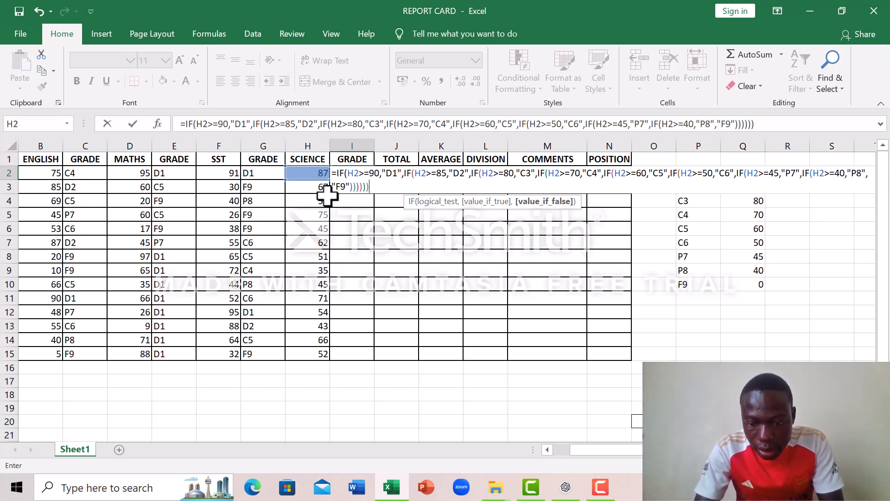
- Finish the I2 formula with "F9" as the fallback result and all eight IFs closed, and fill it down through I15
text())
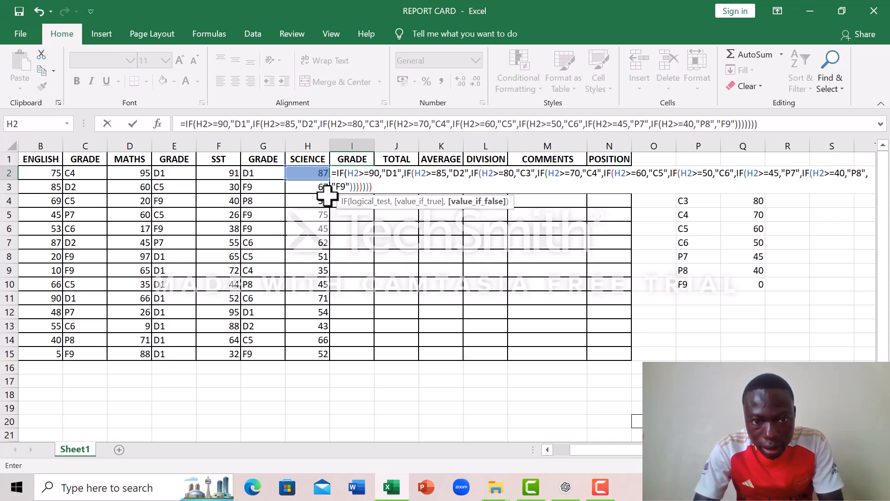
text())
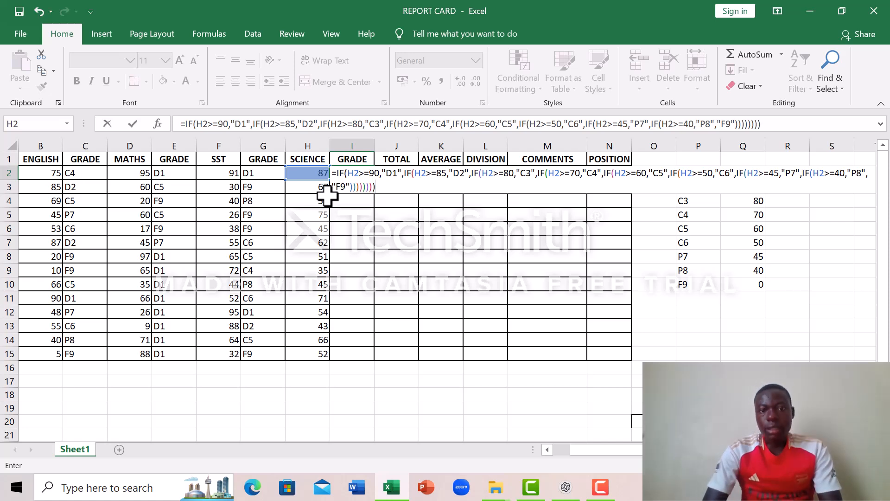
key(Return)
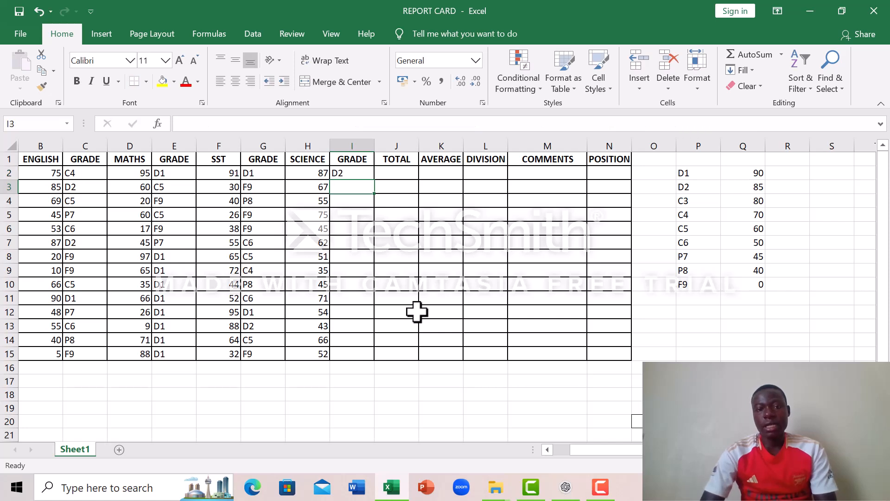
click(355, 170)
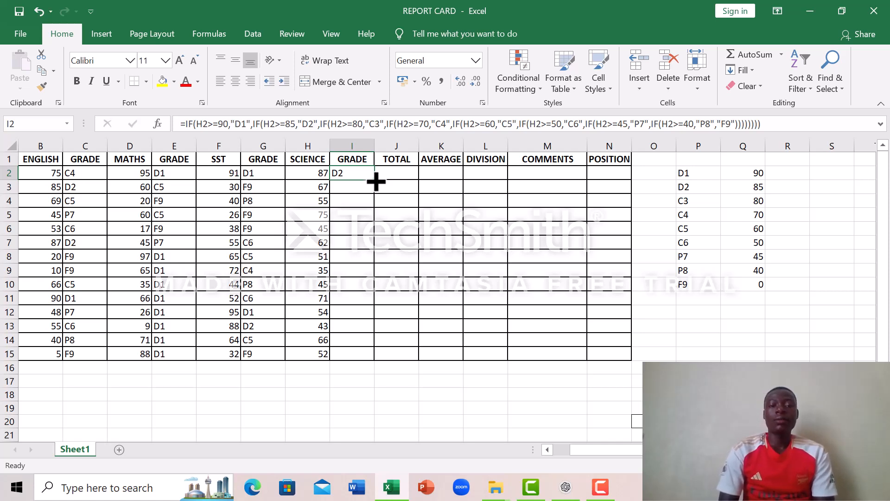
double_click(375, 181)
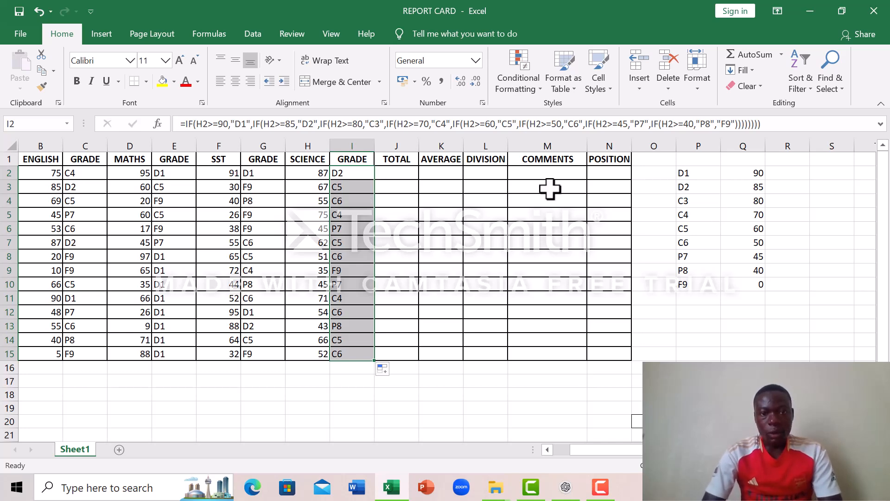
- Total the four subject marks in J2 with =B2+D2+F2+H2 and fill the formula down through J15
scroll(546, 188, right, 1)
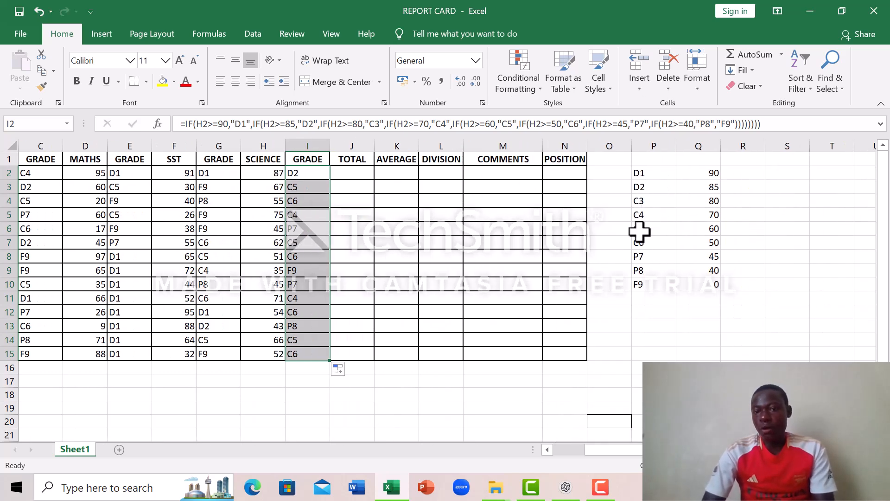
click(364, 173)
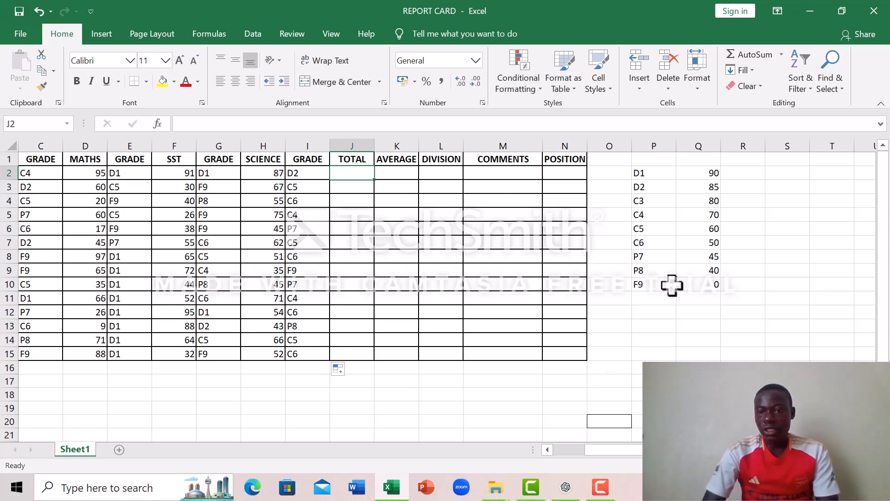
scroll(602, 458, left, 3)
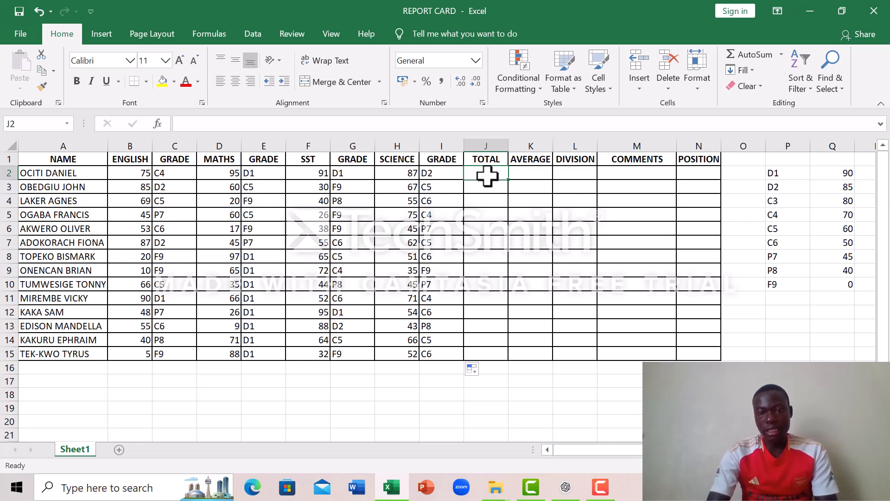
text(=)
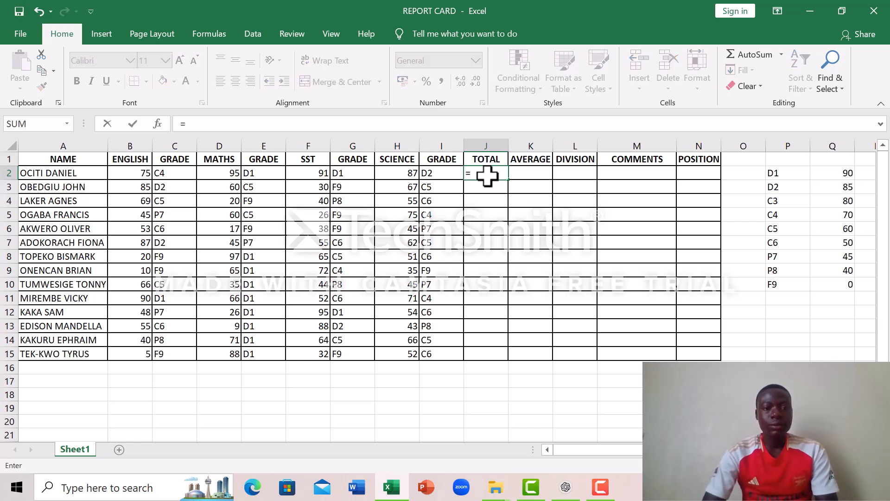
click(123, 173)
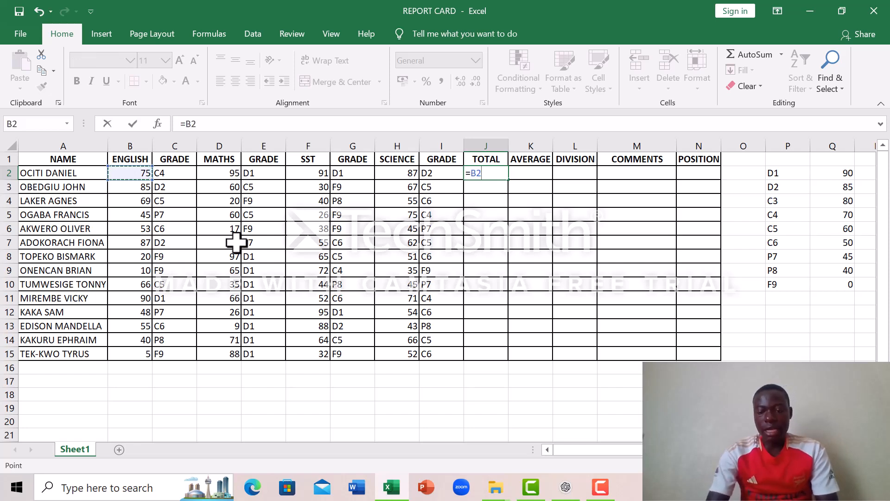
text(+)
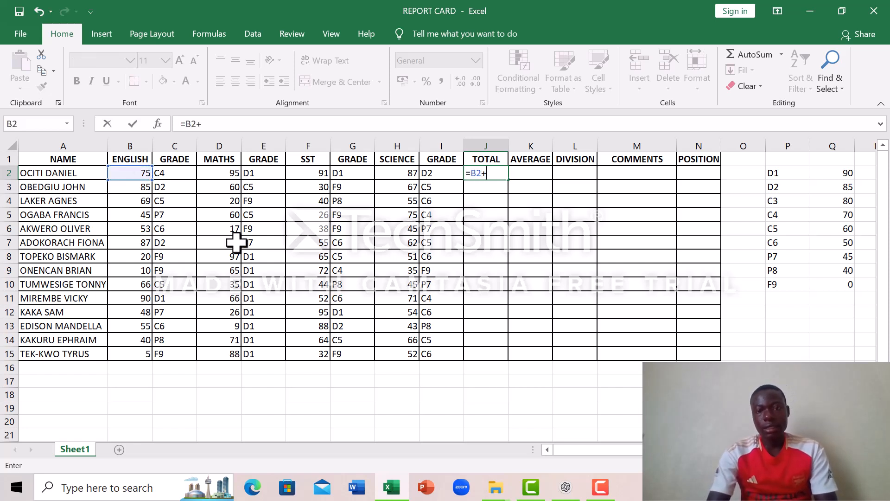
click(225, 175)
text(+)
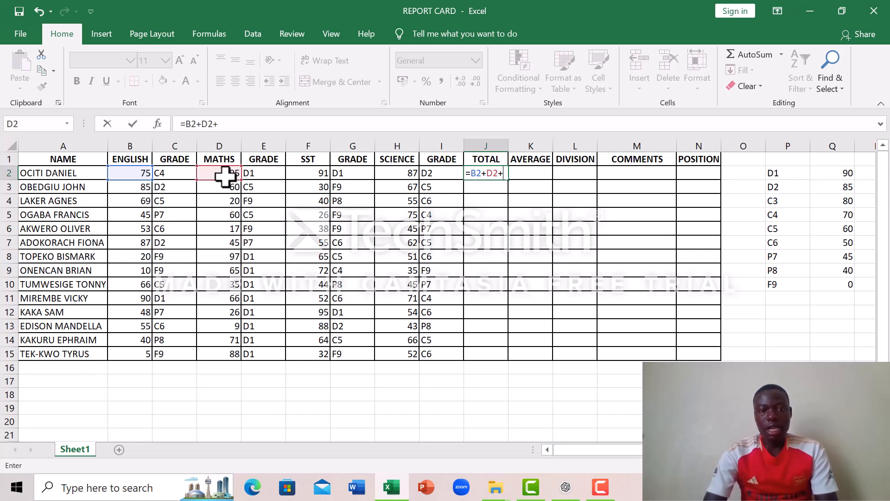
click(307, 175)
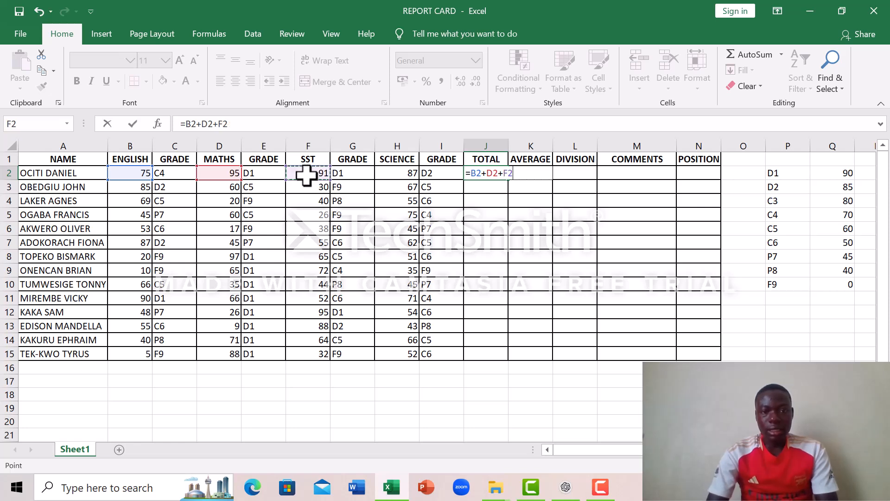
text(+)
click(408, 172)
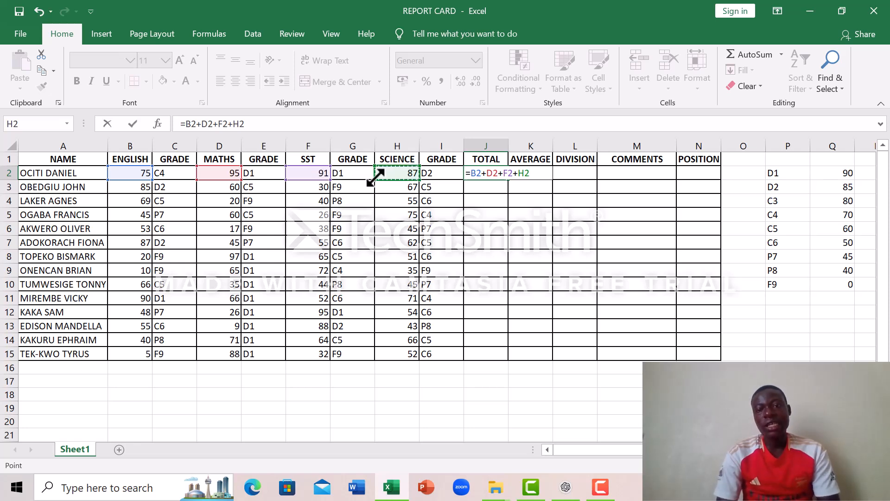
key(Return)
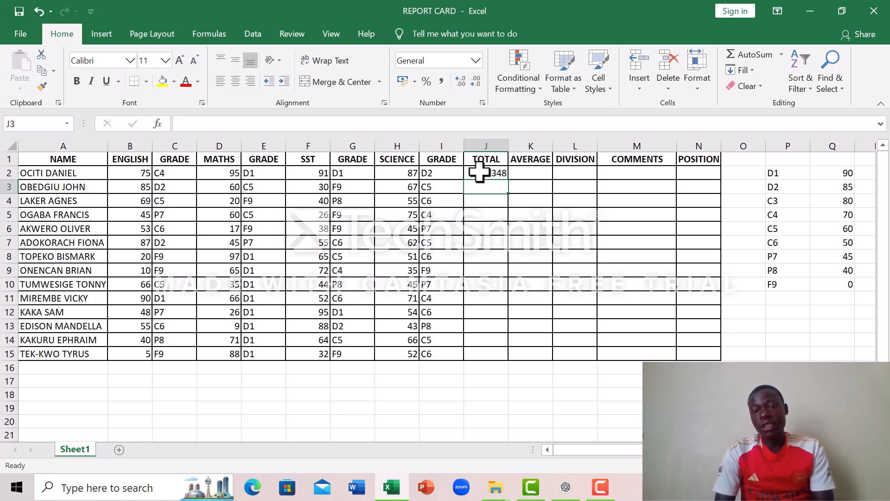
click(479, 172)
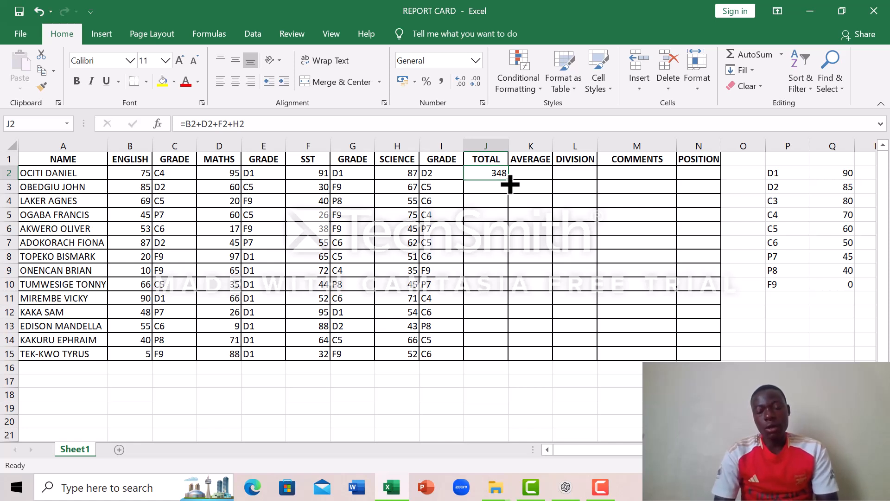
drag(510, 185, 523, 363)
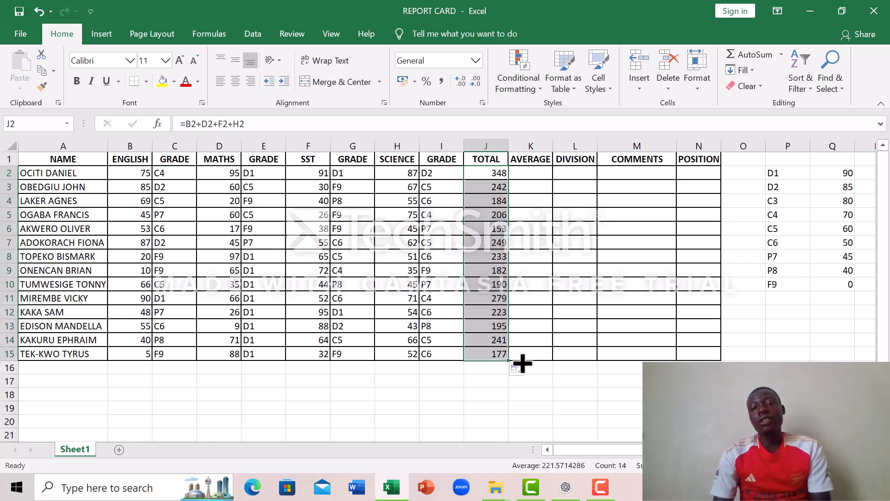
- Calculate the first student's average in K2 with the formula =J2/4
click(527, 173)
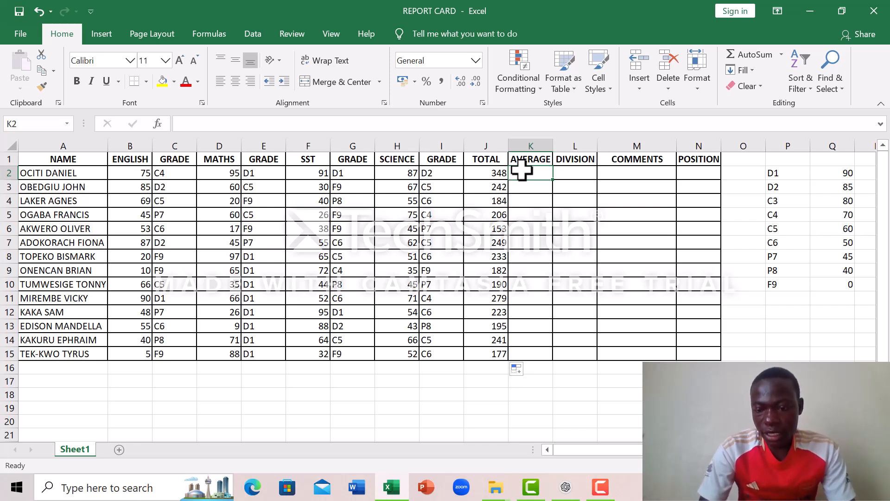
text(=)
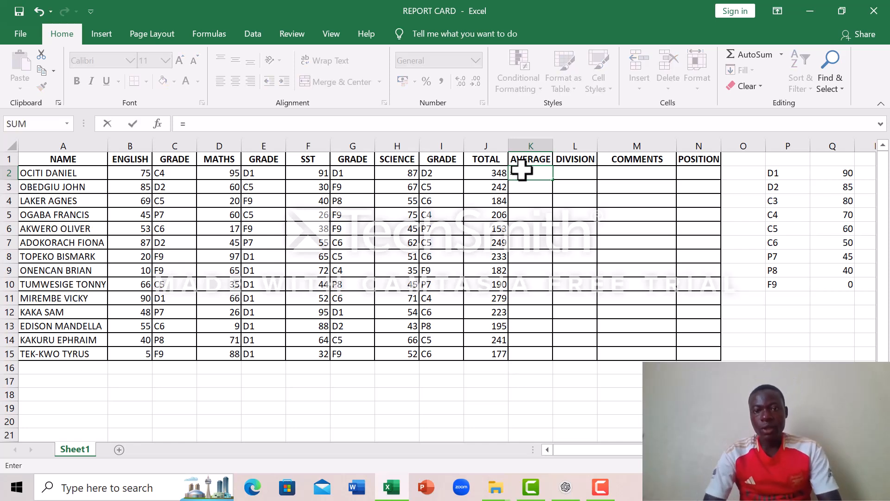
click(489, 174)
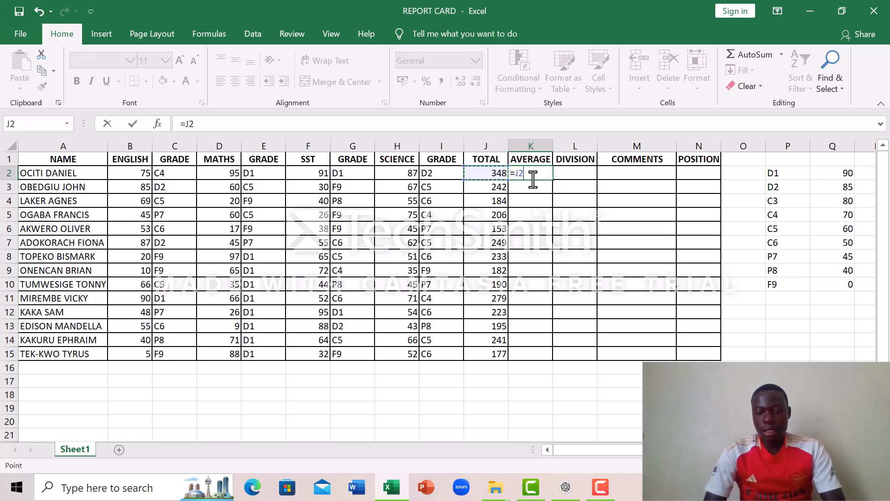
text(/4)
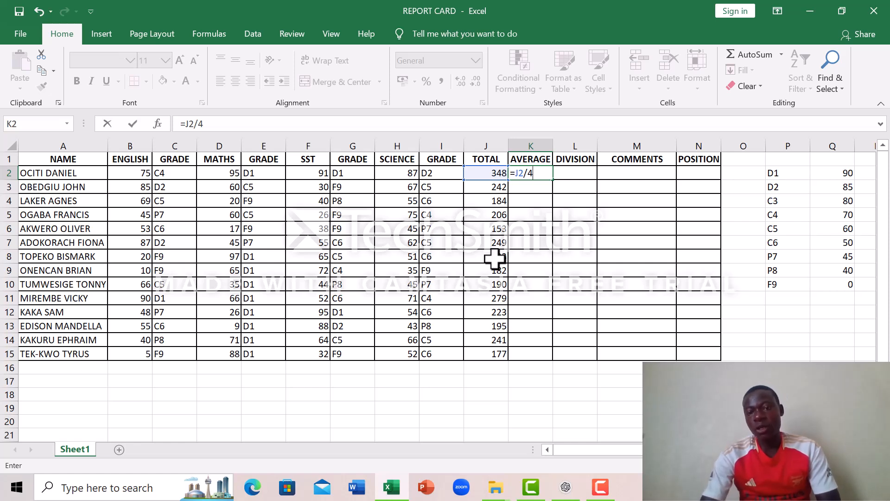
key(Return)
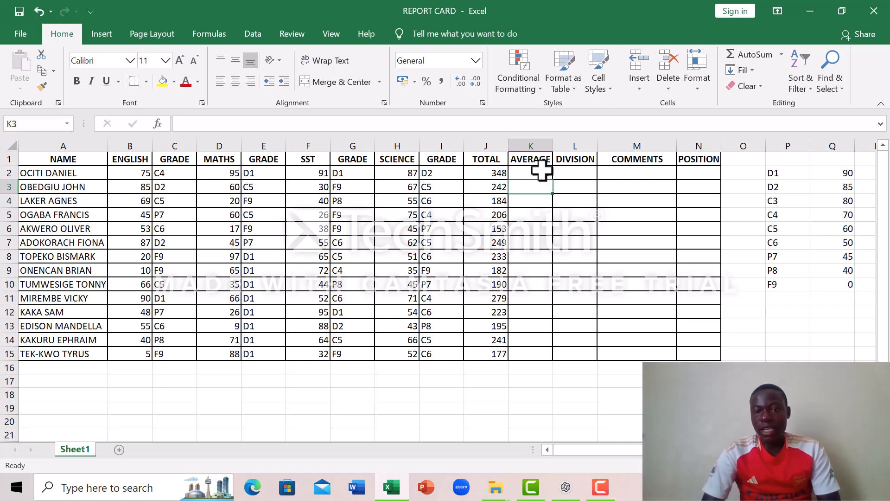
- Fill the average formula in K2 down through K15
click(542, 172)
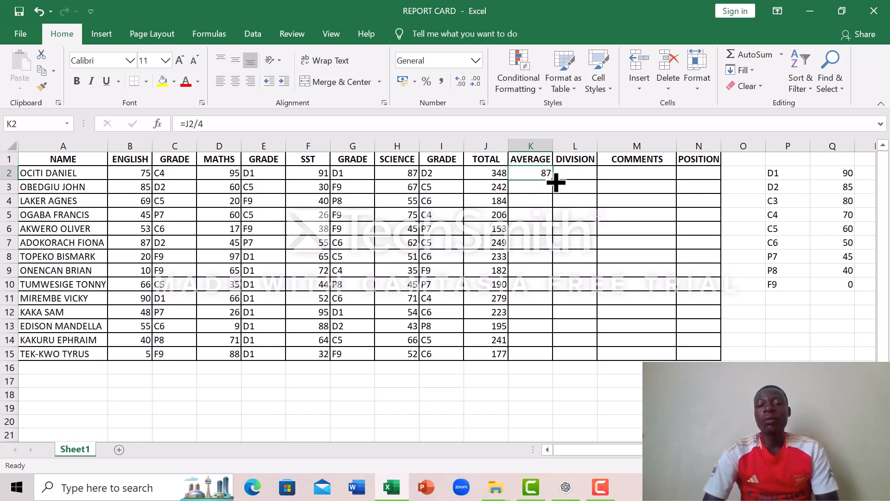
double_click(554, 180)
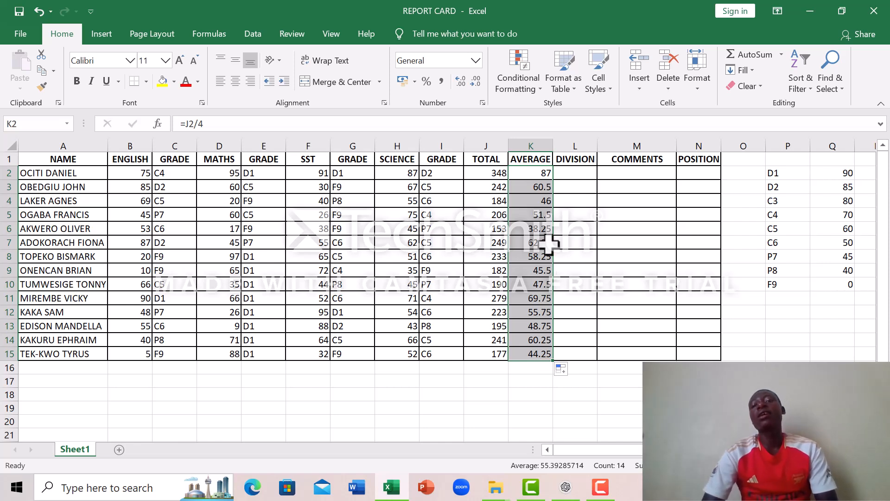
- Delete the whole DIVISION column from the report card
click(576, 173)
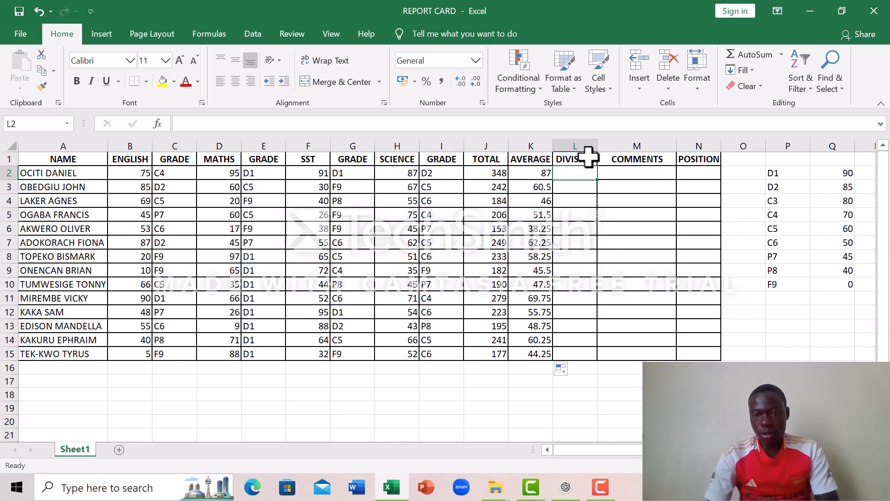
click(587, 158)
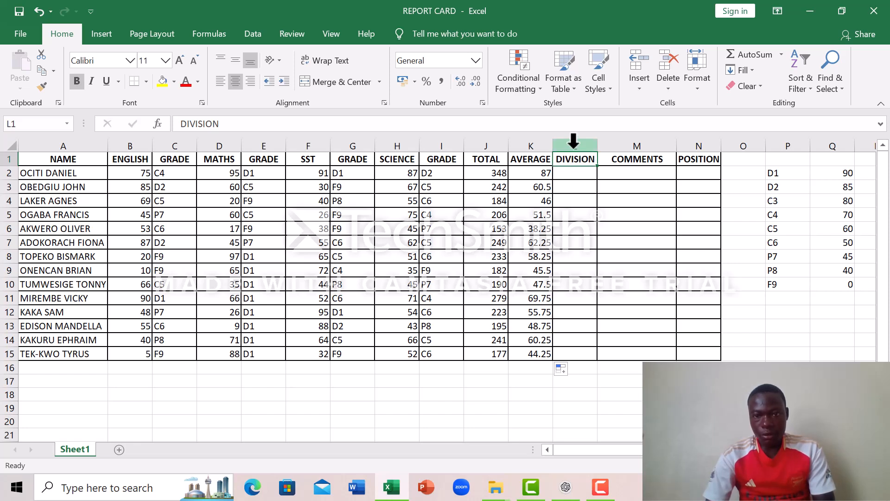
click(574, 142)
right_click(574, 142)
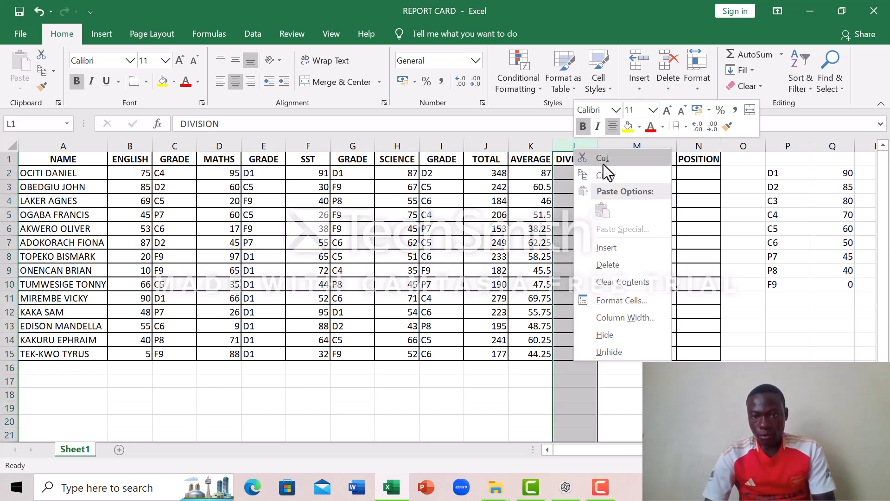
click(633, 269)
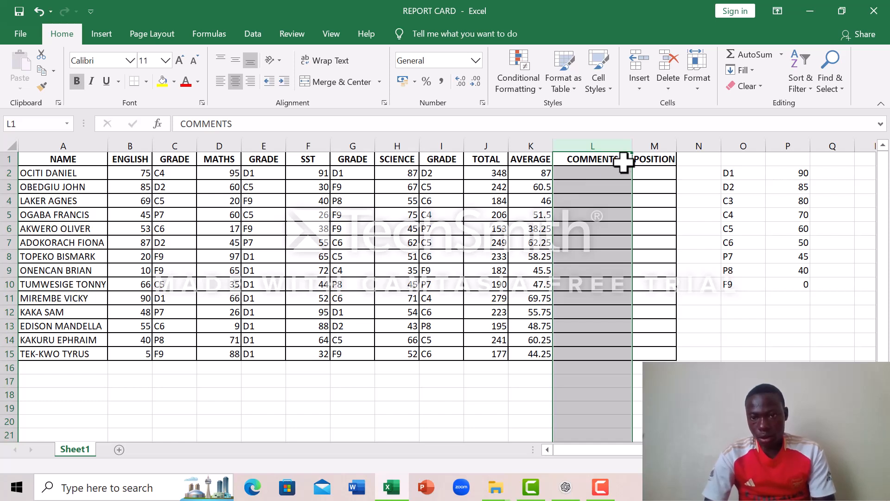
- Begin an IF formula in L2 under COMMENTS with the logical test K2>=50
click(602, 173)
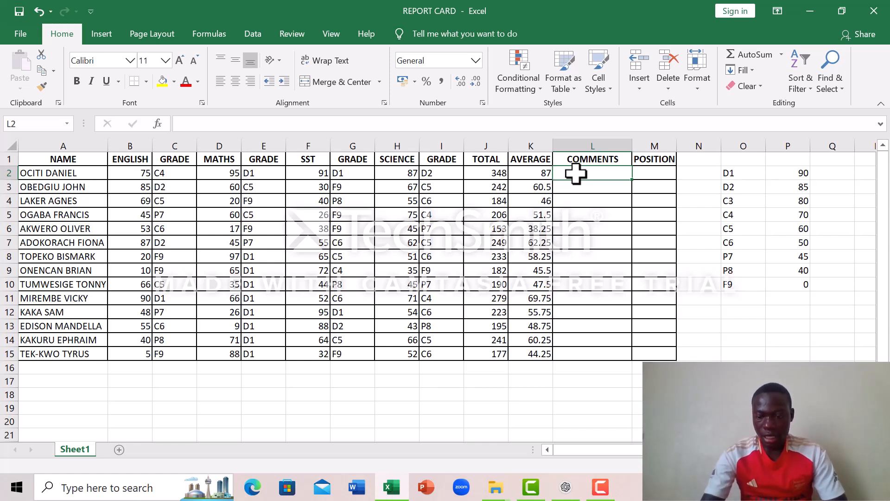
text(=)
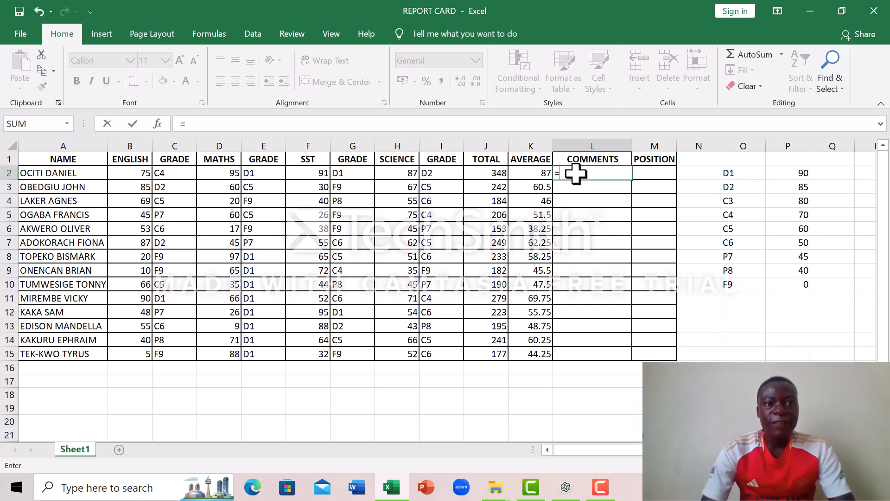
text(5F)
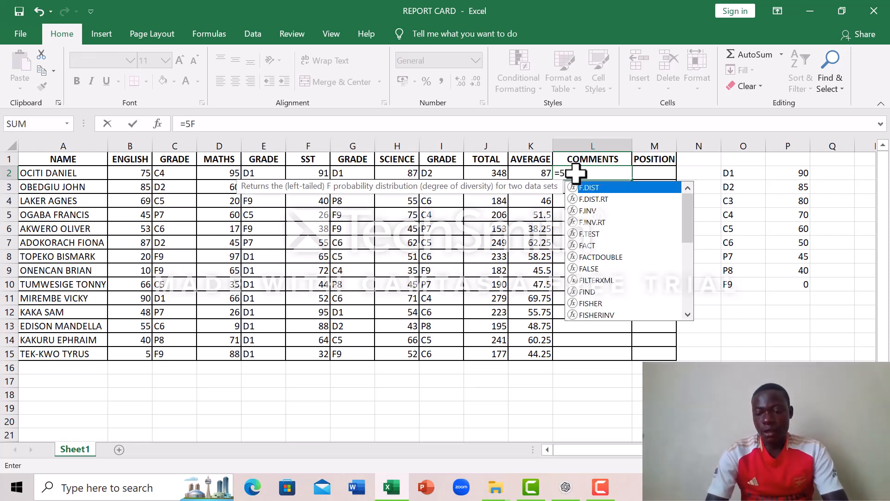
key(BackSpace)
key(BackSpace)
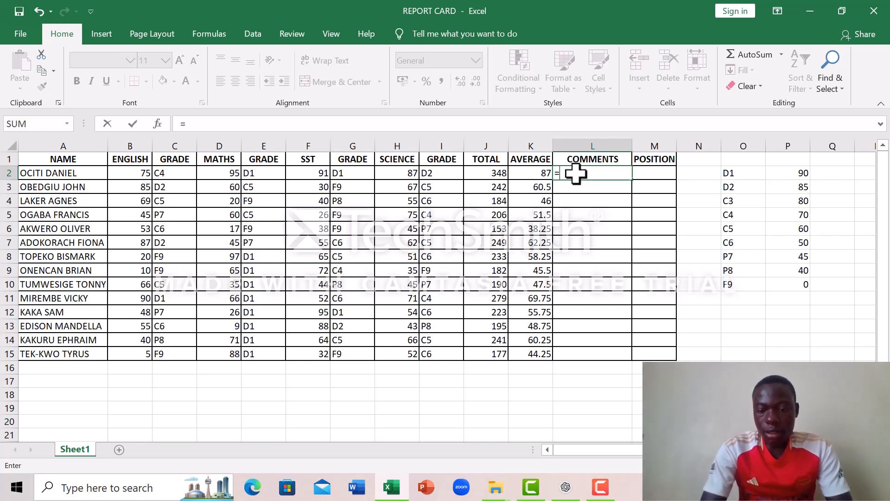
text(IF)
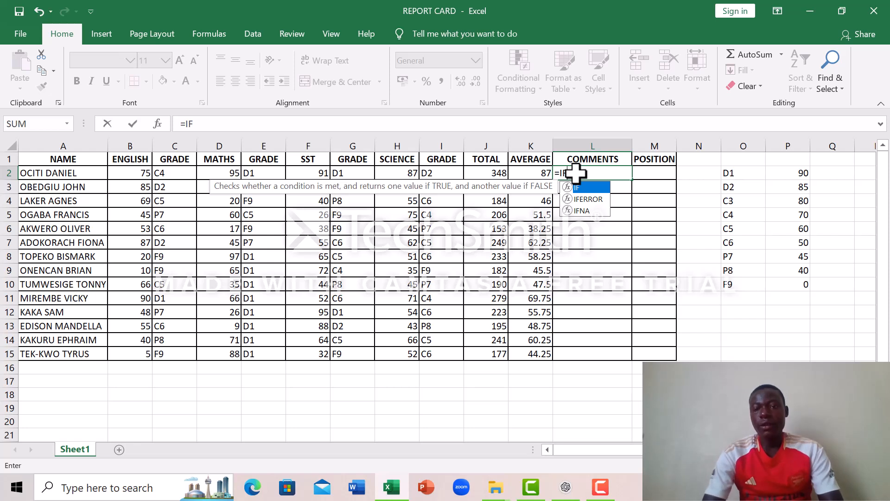
text(()
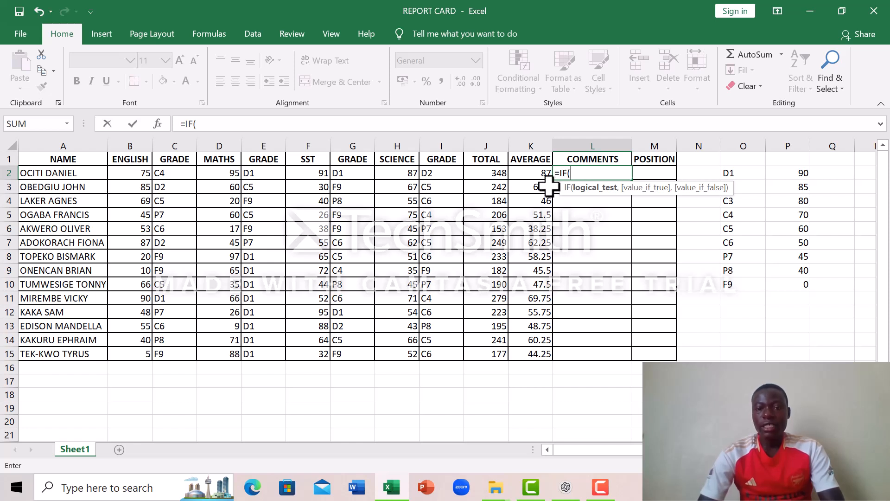
click(532, 174)
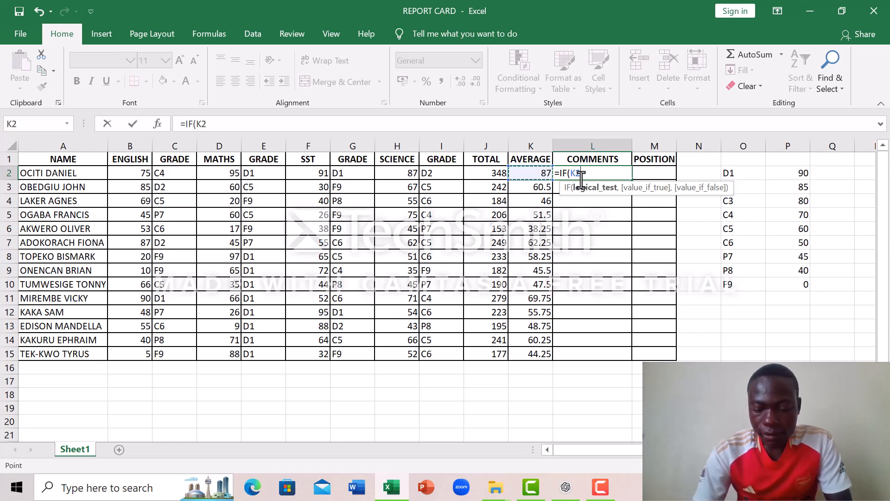
text(>)
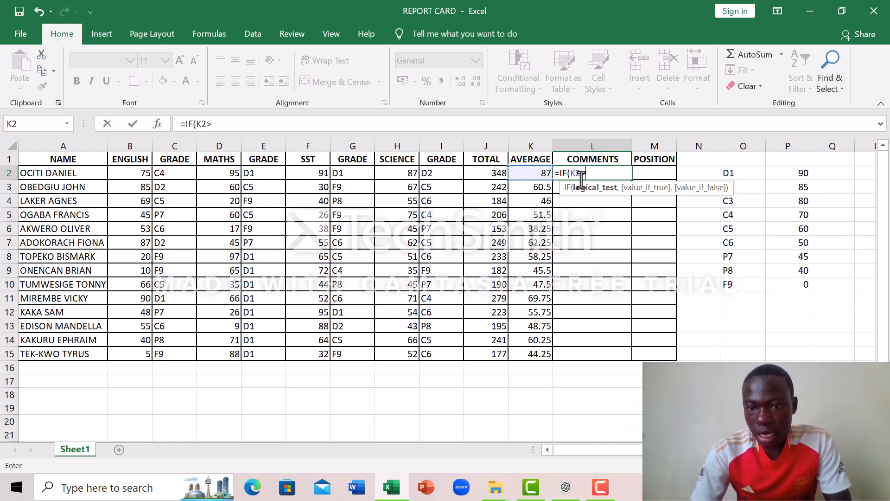
text(+)
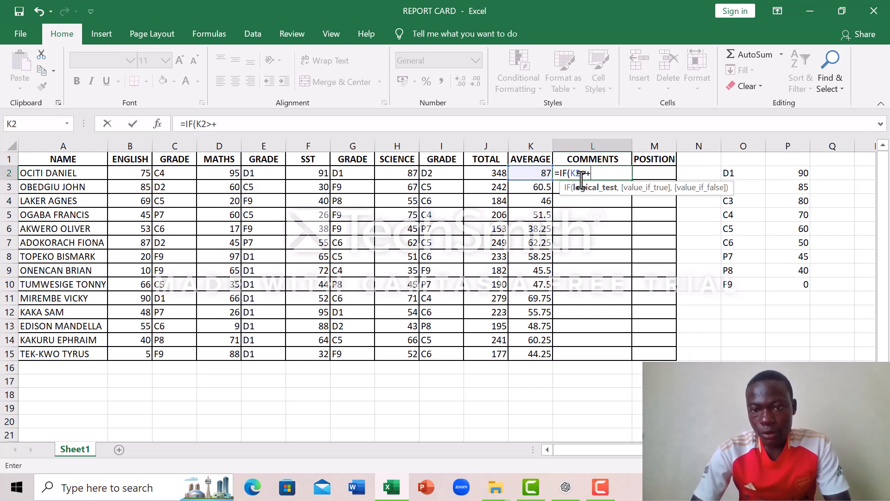
key(BackSpace)
text(=)
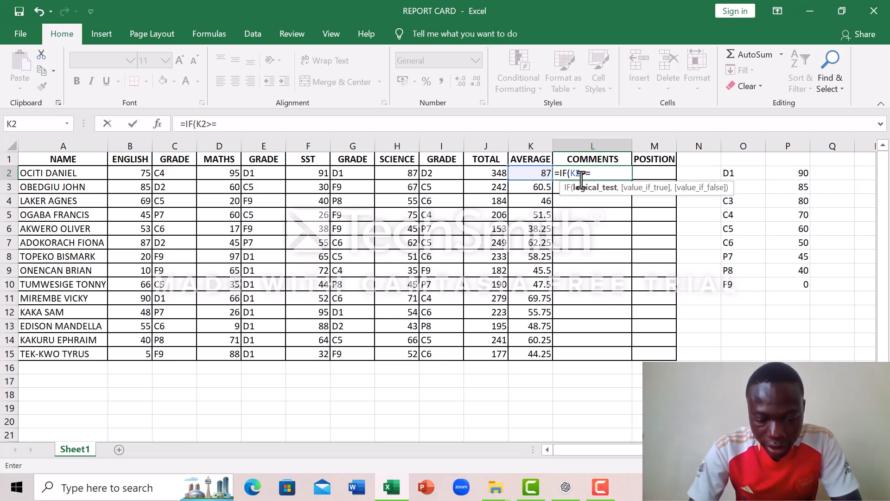
text(50)
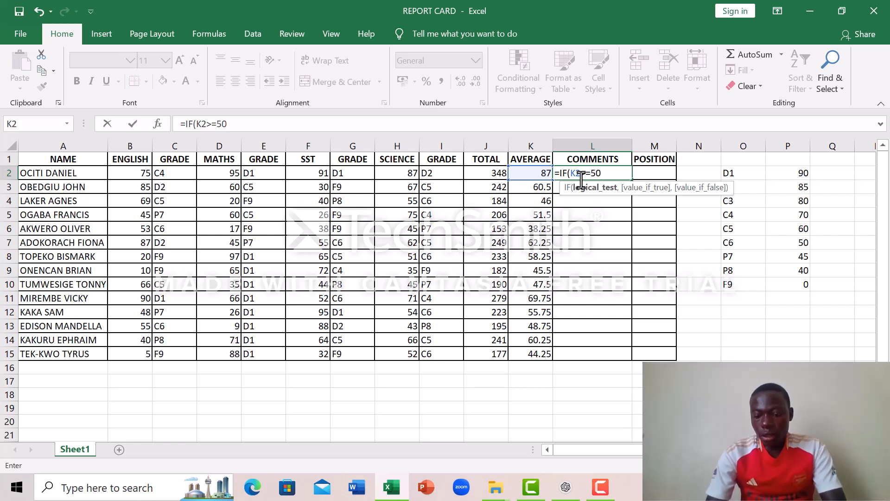
text(,)
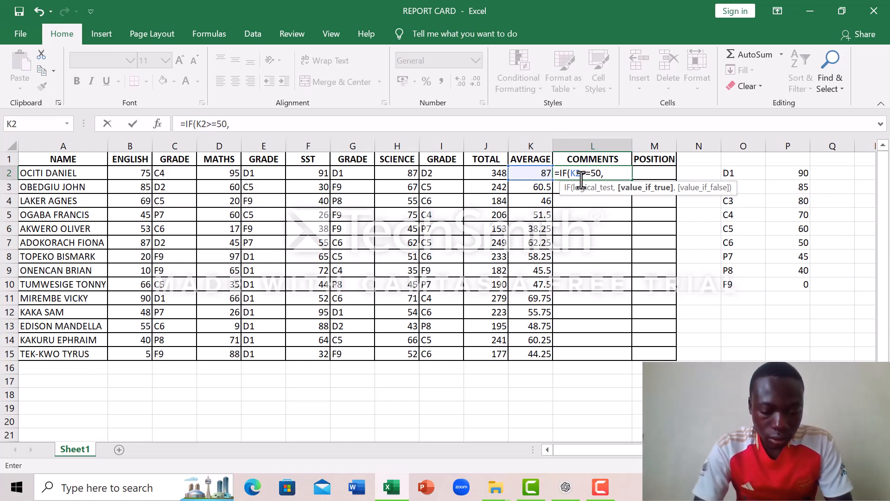
text(")
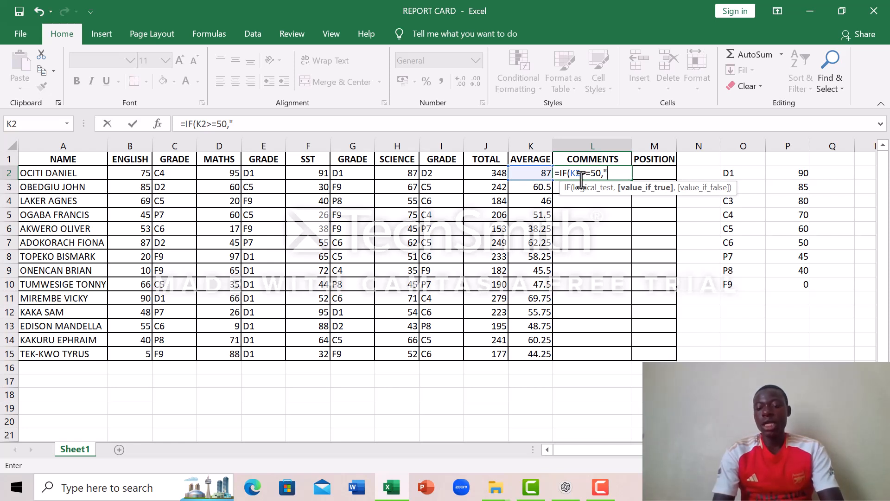
- Make "PROMOTED" the value the L2 IF formula returns when its test is true
text(PROMOTE)
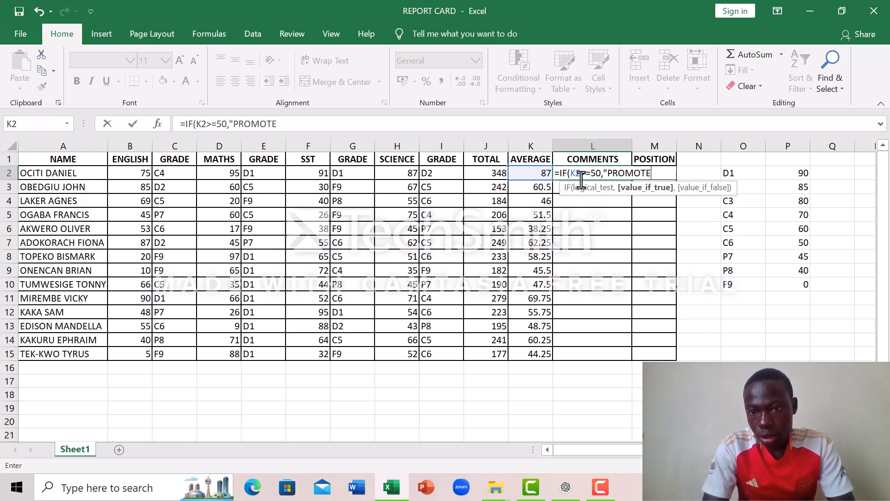
text(D)
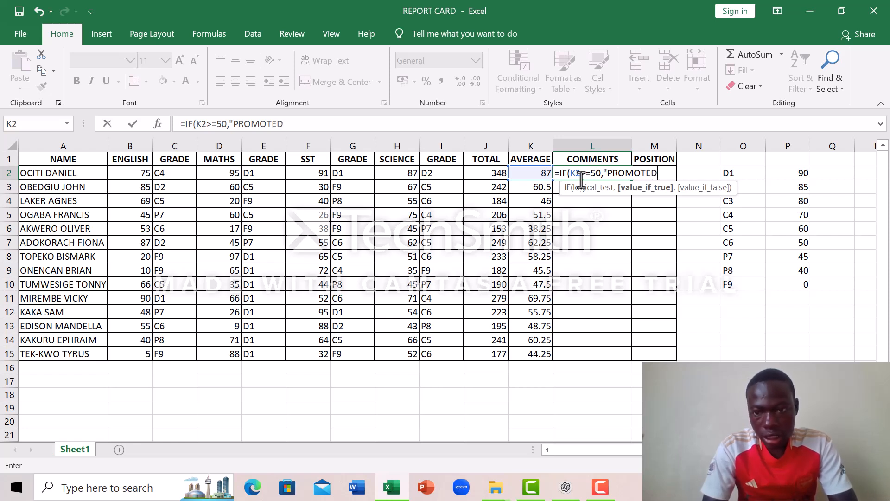
text(",)
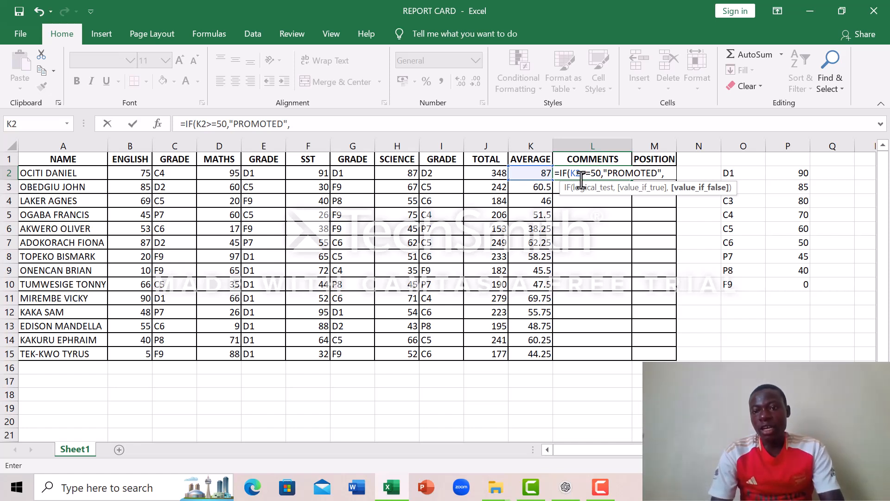
text(")
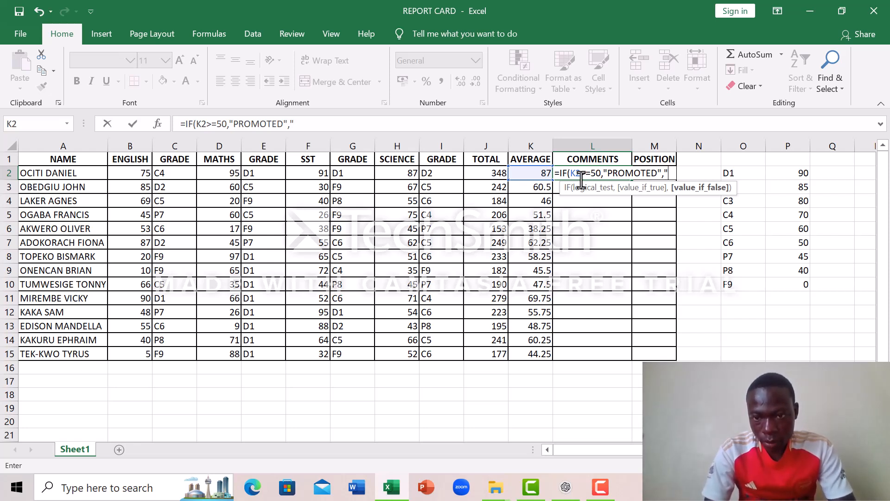
- Complete the L2 formula with "REPEAT" as the false result and fill it down through L15
text(REPEAT)
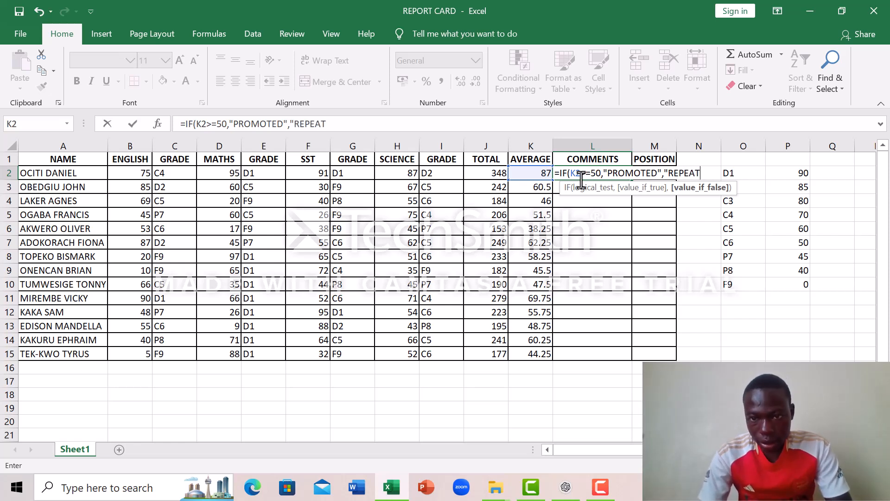
text(")
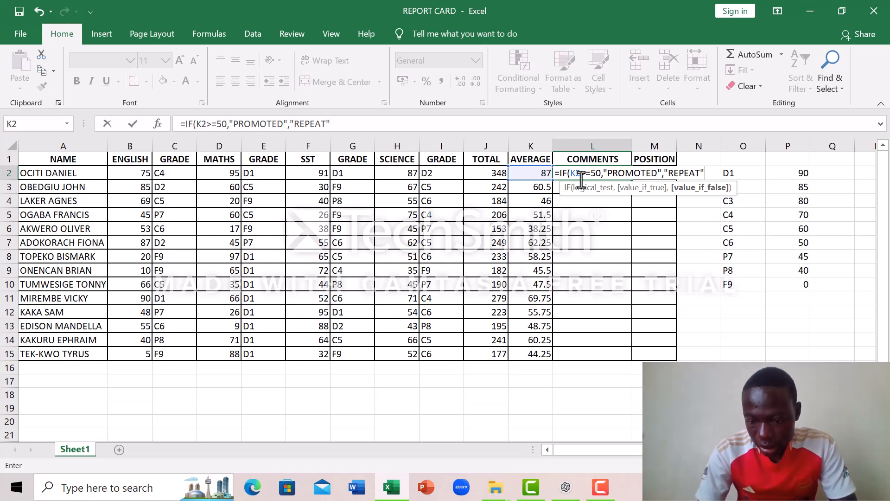
text())
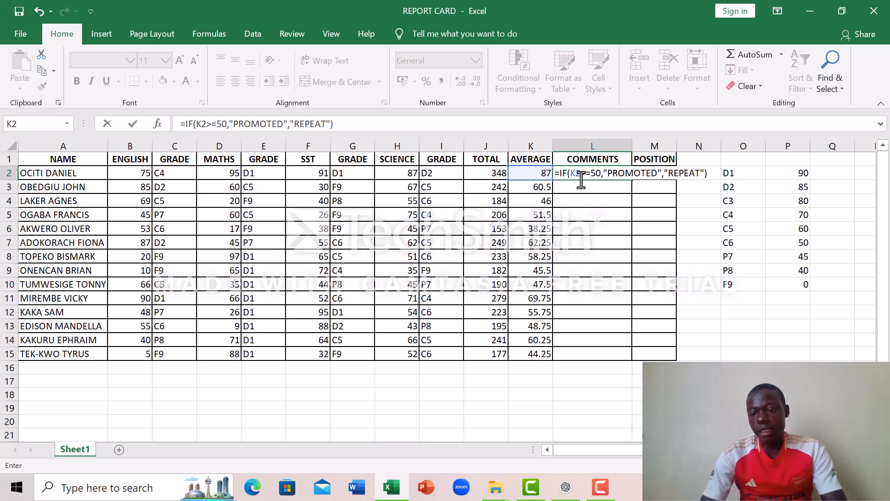
key(Return)
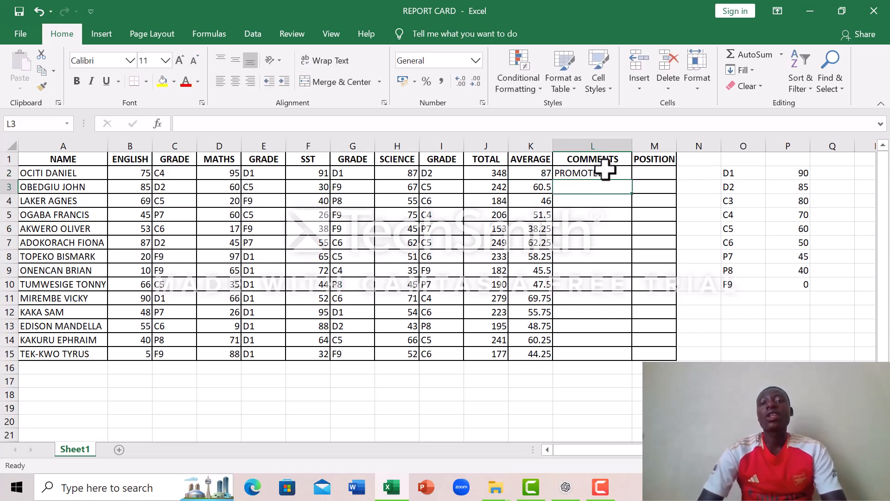
click(604, 175)
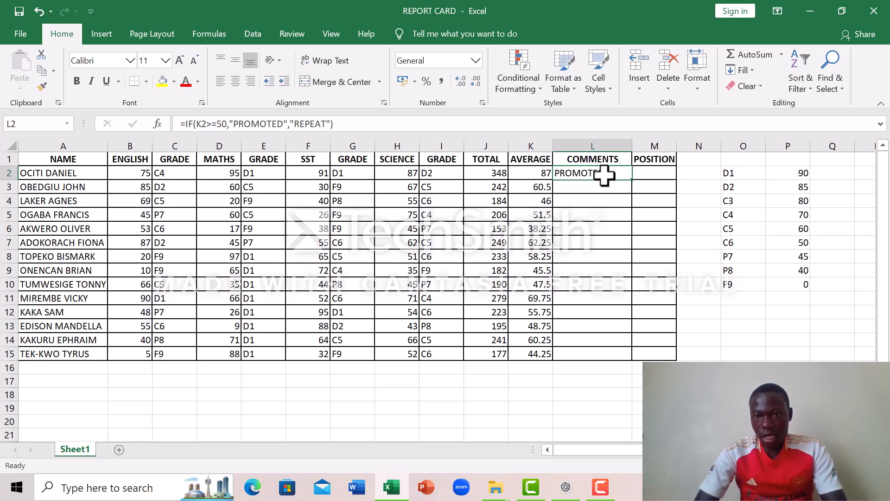
double_click(633, 180)
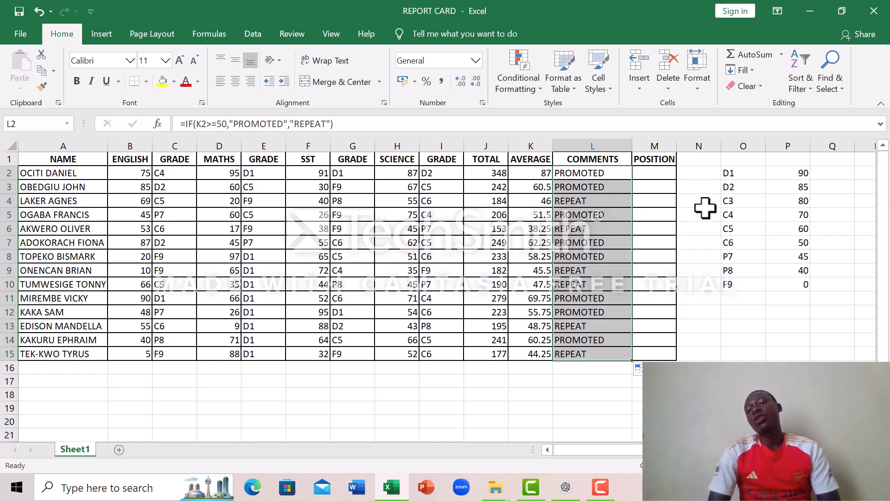
- Begin a RANK formula in M2 under POSITION
click(649, 174)
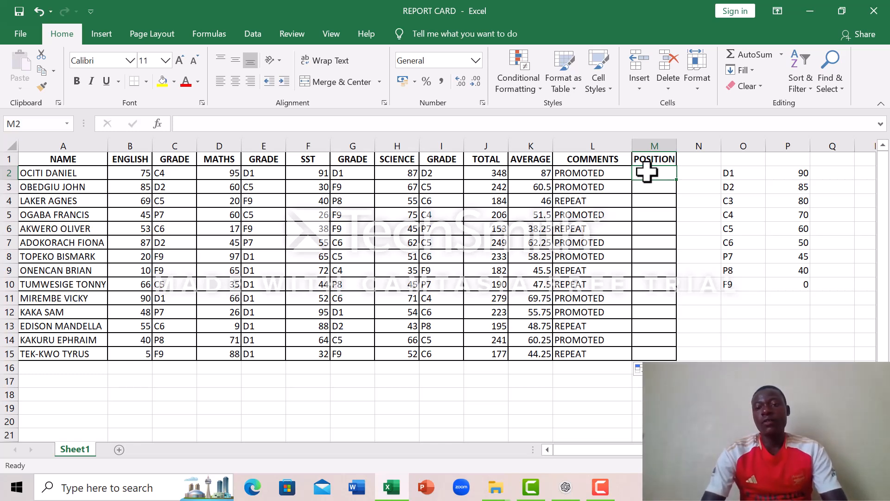
text(=)
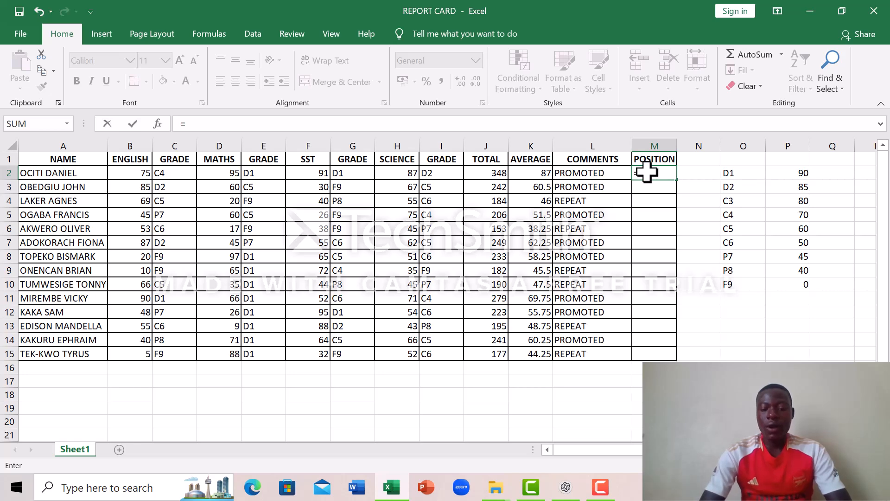
text(RA)
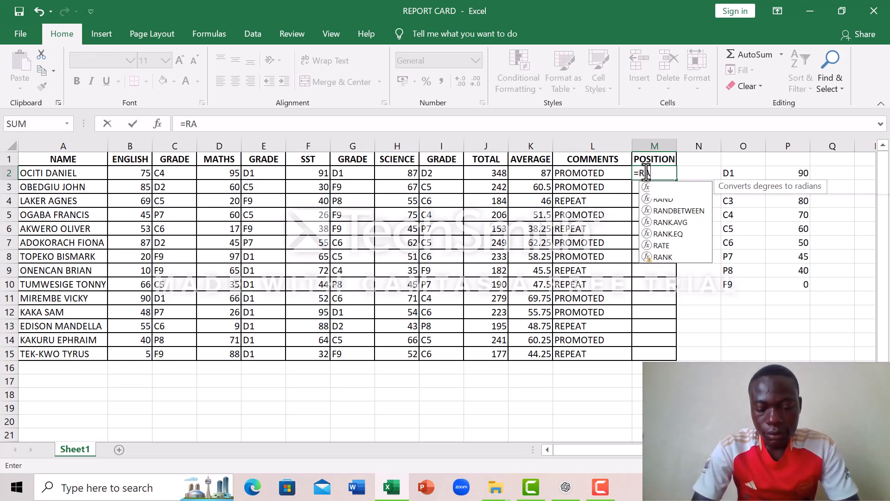
text(NK)
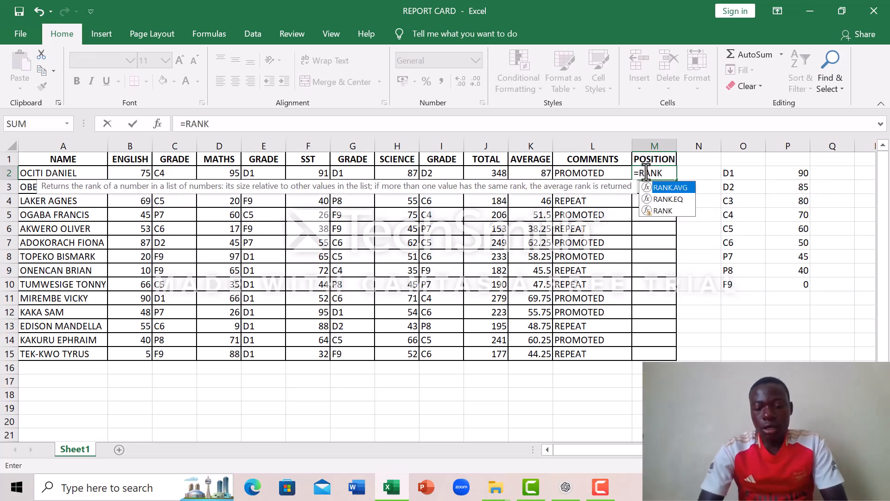
key(Escape)
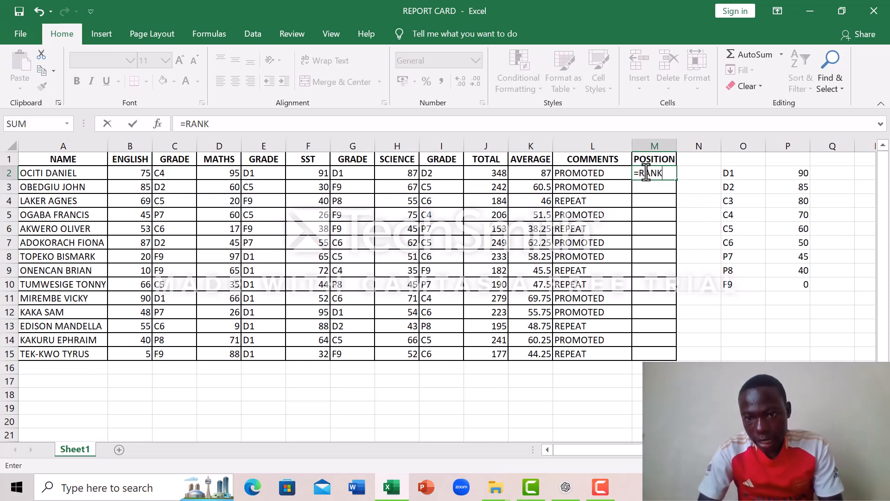
click(671, 176)
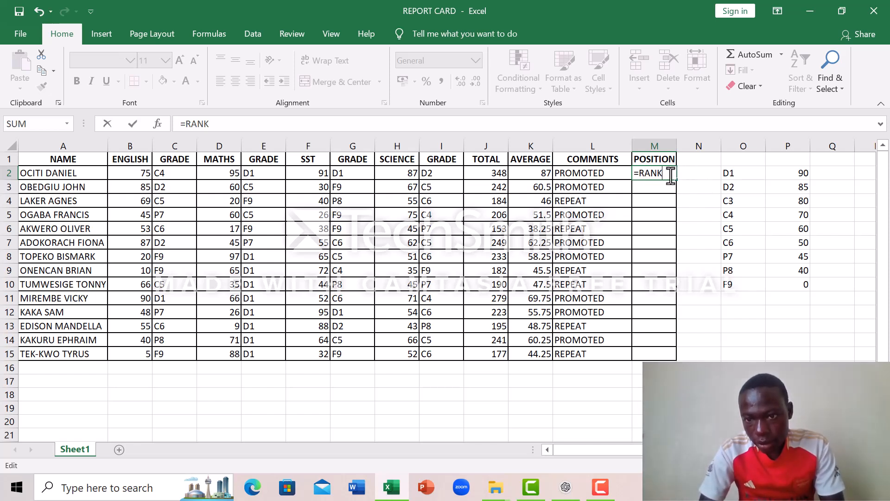
text(9)
key(BackSpace)
key(Escape)
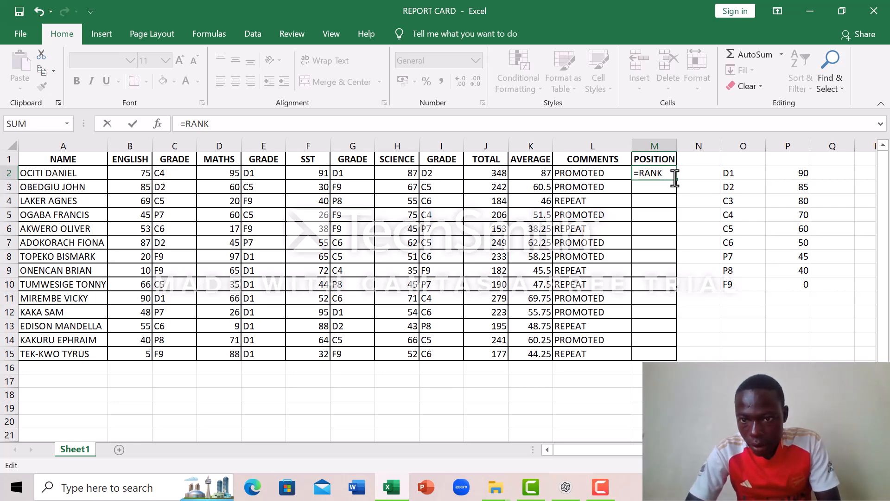
key(BackSpace)
key(BackSpace)
key(BackSpace)
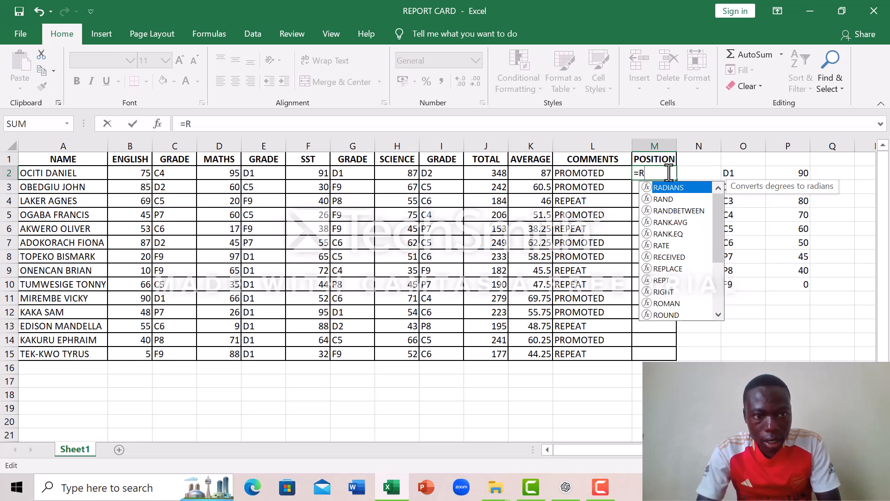
text(AN)
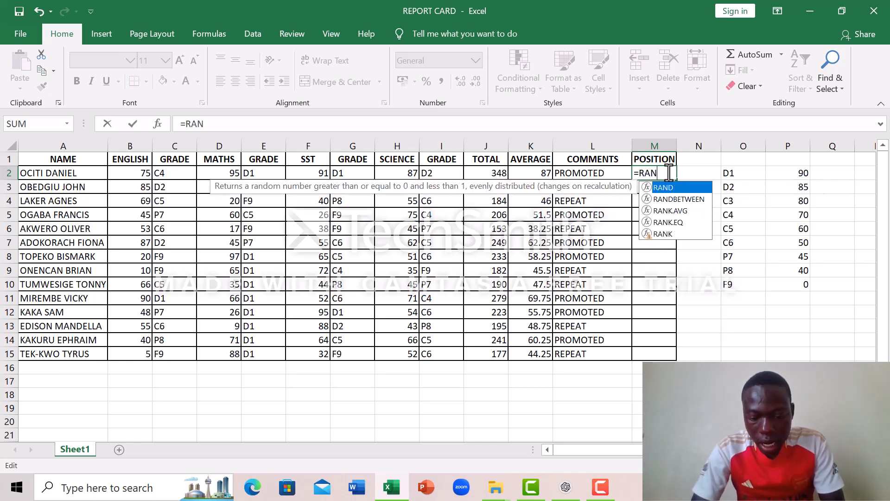
text(K)
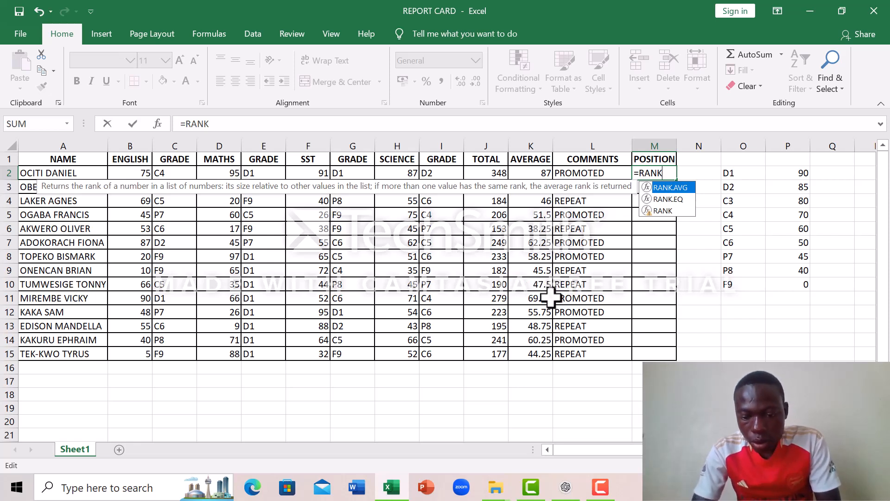
- Make the average in K2 the number argument of the RANK formula in M2
text(()
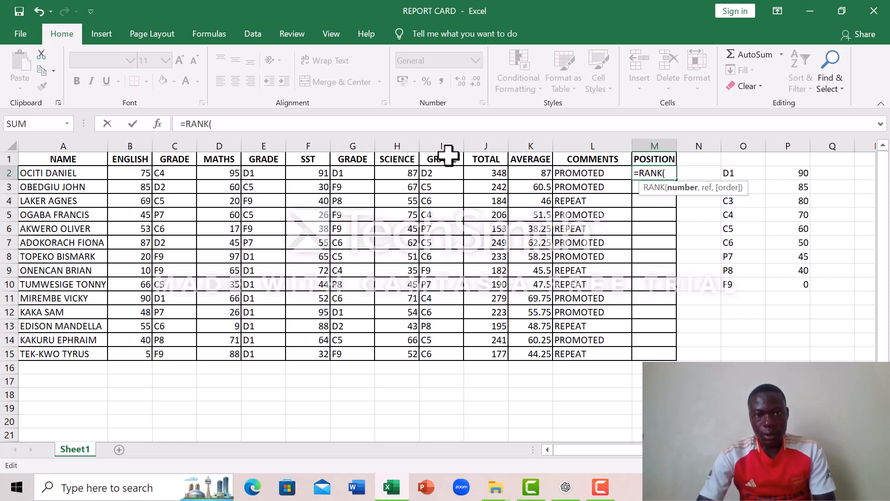
click(394, 30)
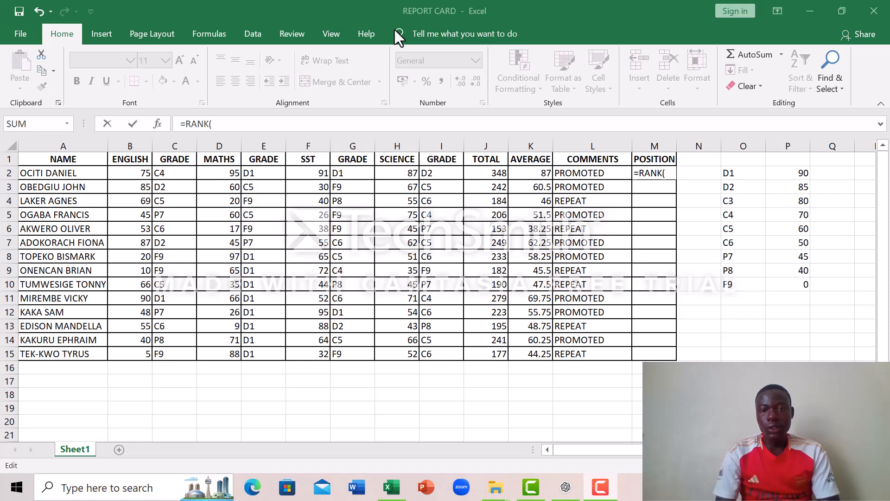
click(536, 173)
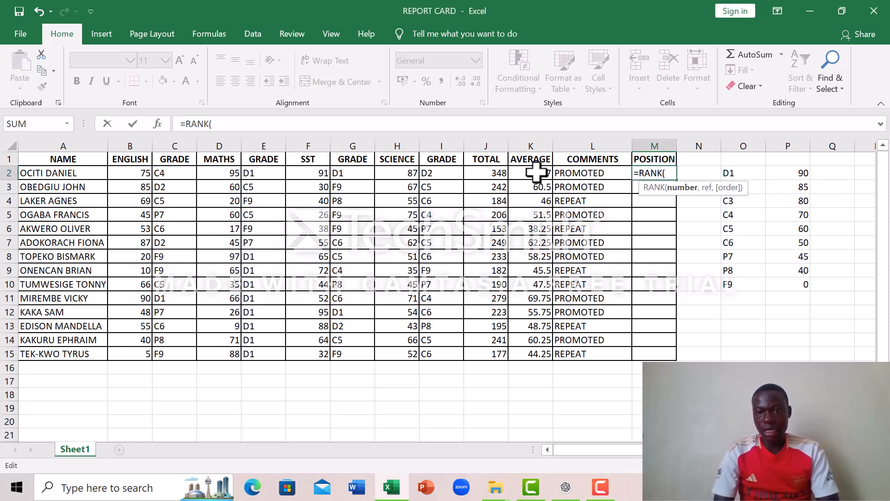
click(536, 173)
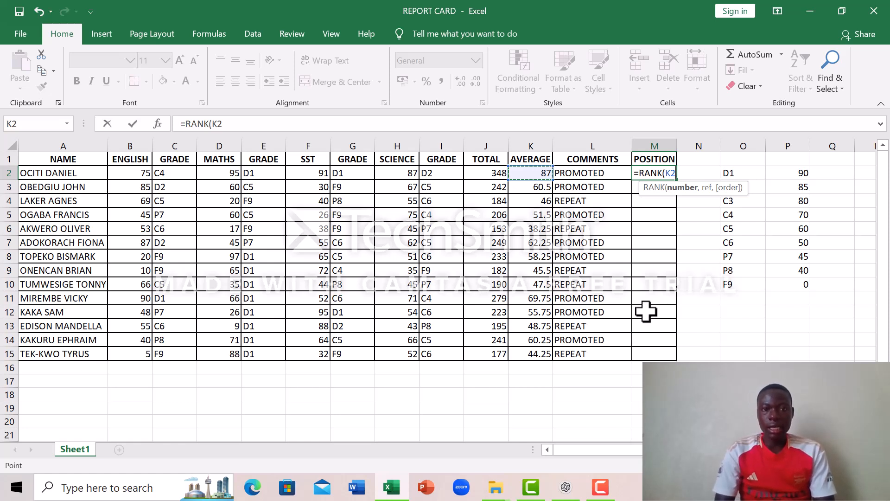
click(394, 31)
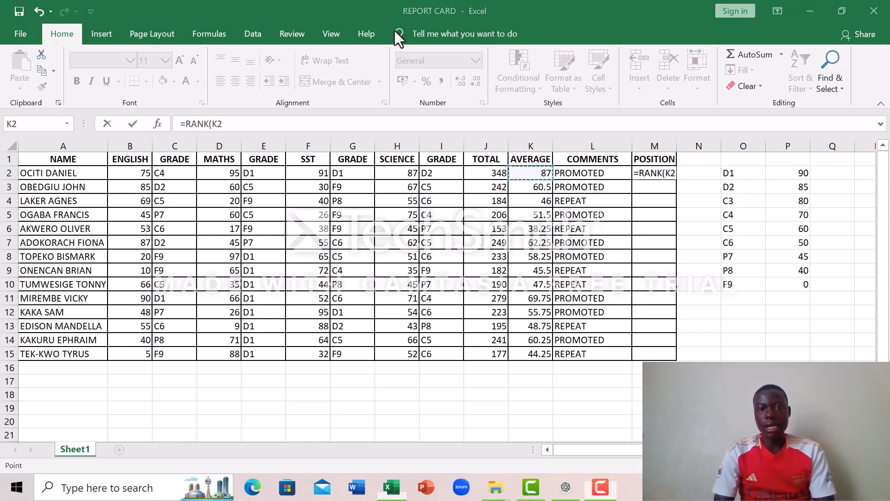
click(674, 169)
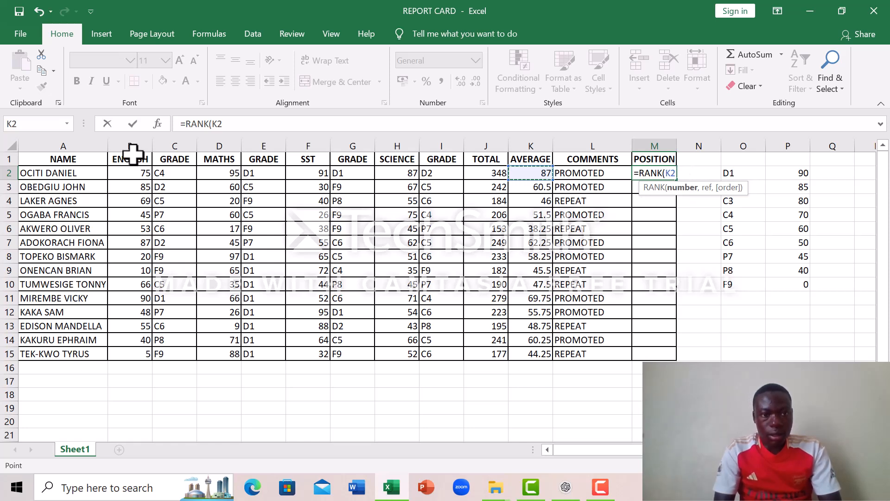
click(229, 121)
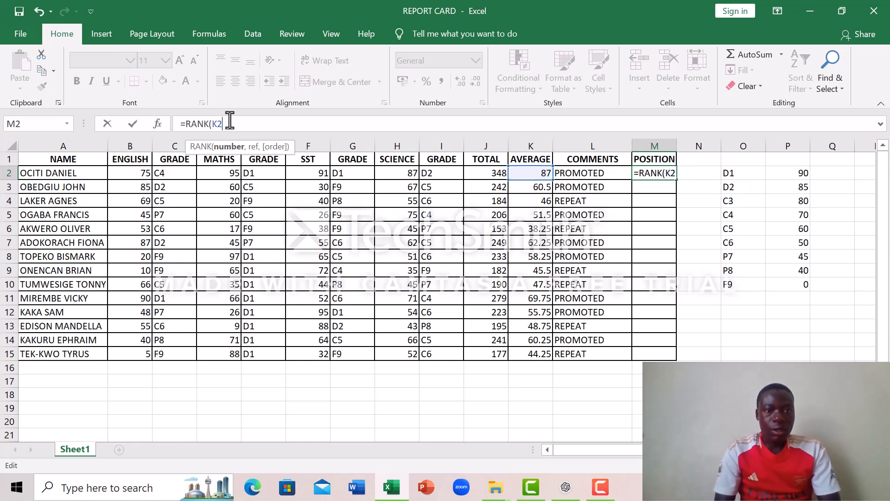
- Complete the M2 RANK formula with K2:K15 as the reference range and fill it down through M15
text(,)
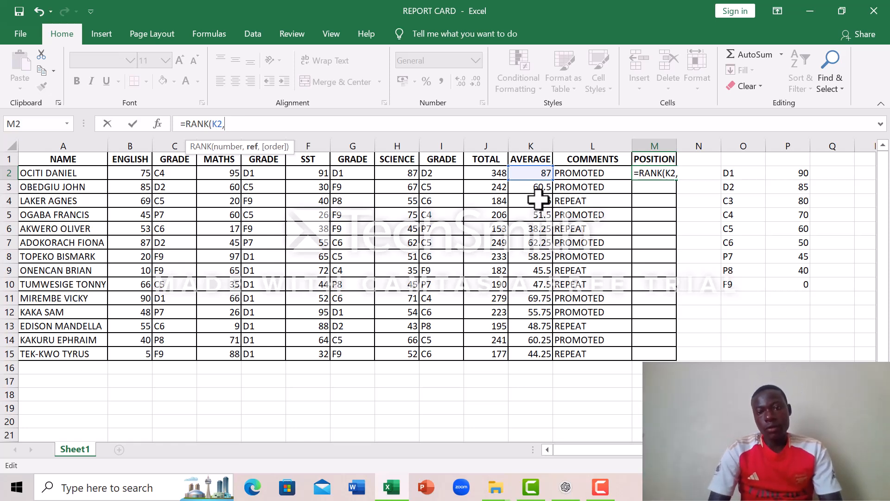
click(538, 172)
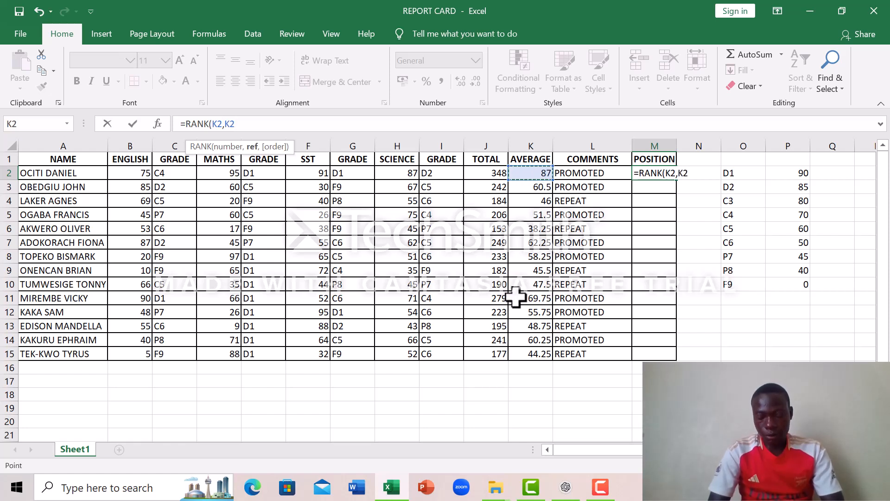
key(F8)
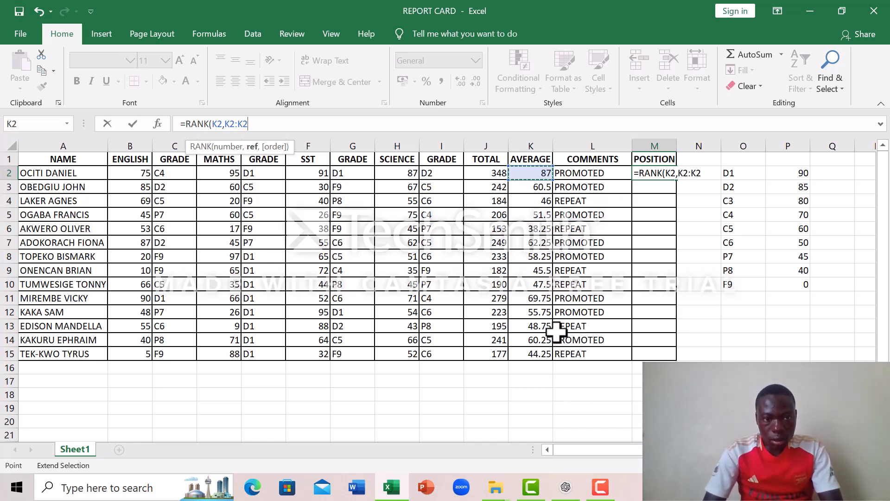
click(546, 354)
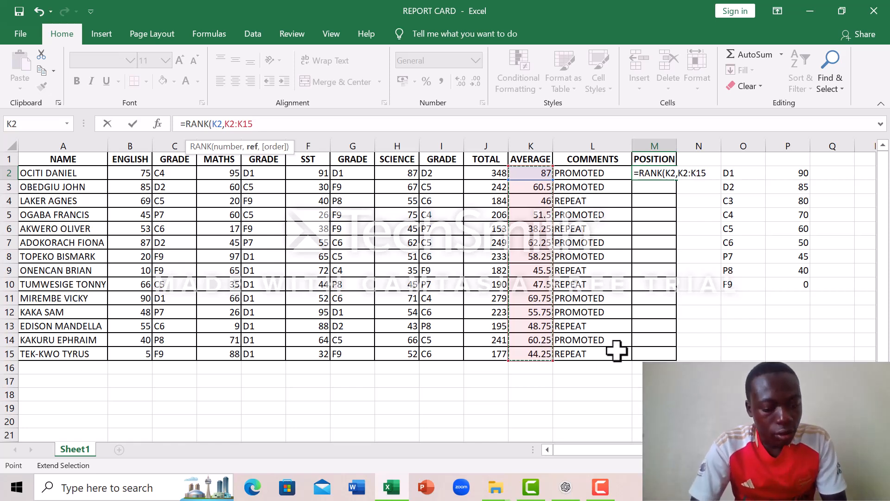
text())
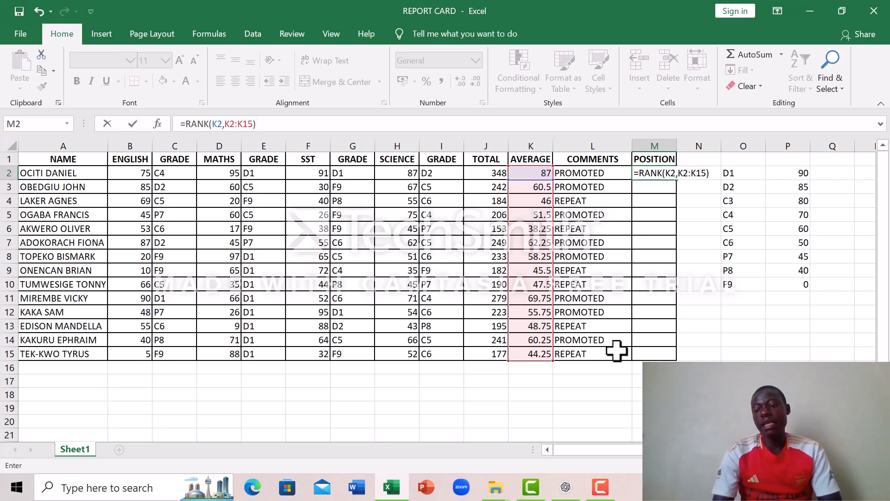
key(Return)
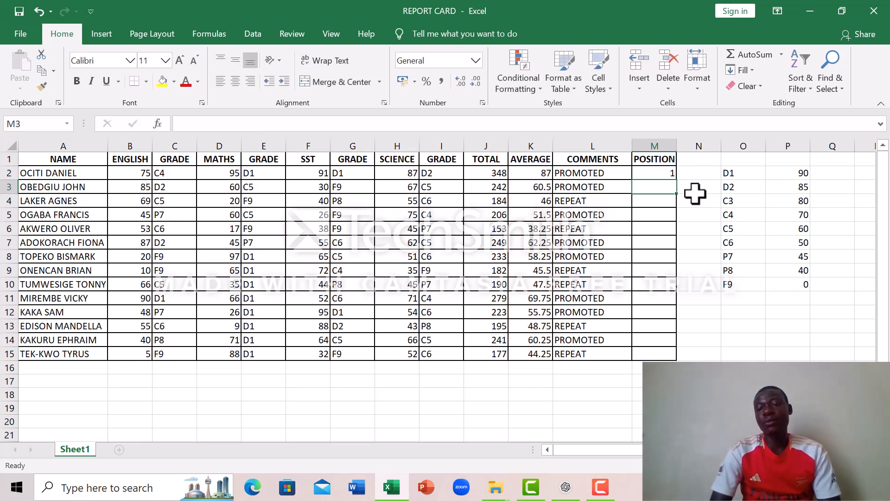
click(668, 172)
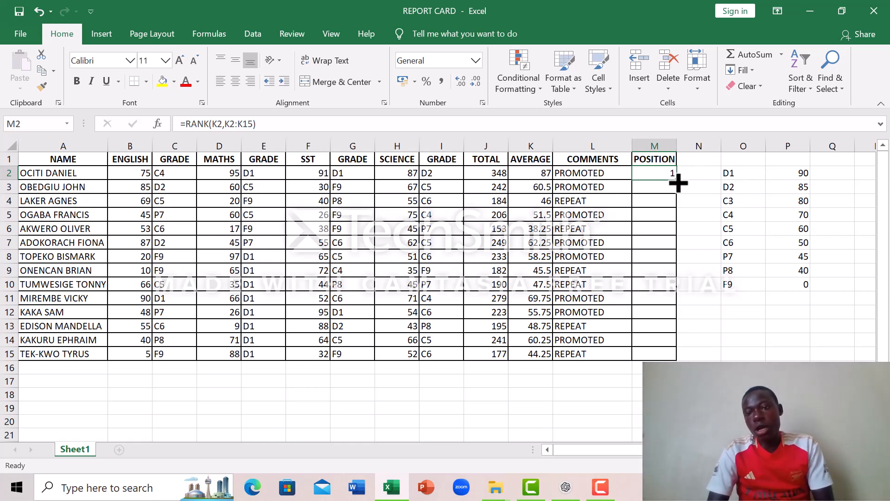
double_click(679, 183)
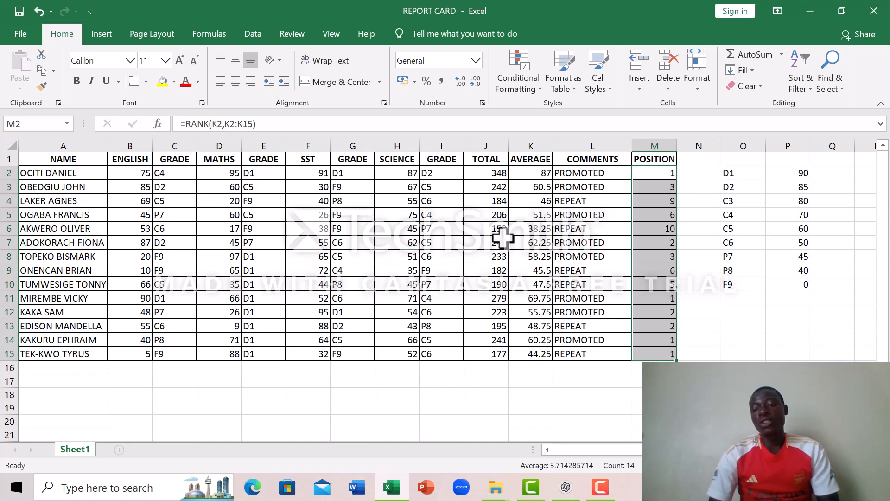
- Examine the reference range in M15's RANK formula and the rows below the table that it covers
click(657, 354)
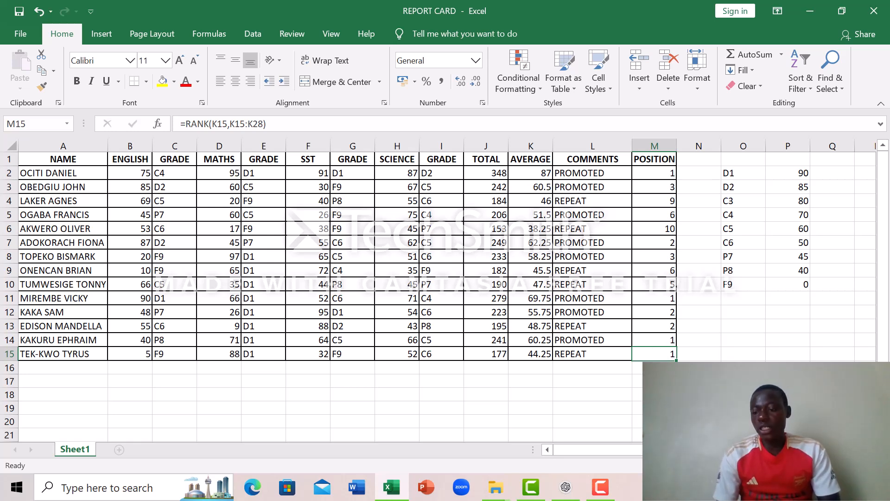
key(Down)
key(Down)
key(Down)
key(Down)
key(Down)
key(Down)
key(Down)
key(Down)
key(Down)
key(Down)
key(Down)
key(Down)
key(Down)
key(Down)
key(Down)
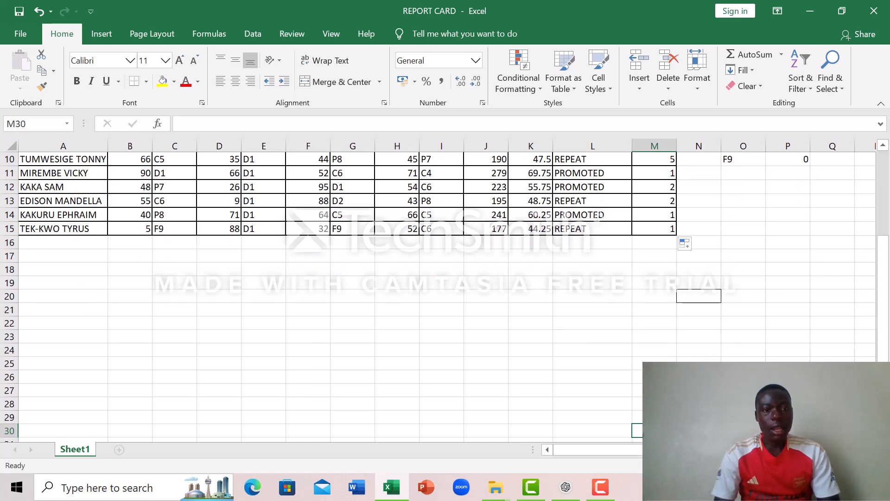
key(Up)
key(Up)
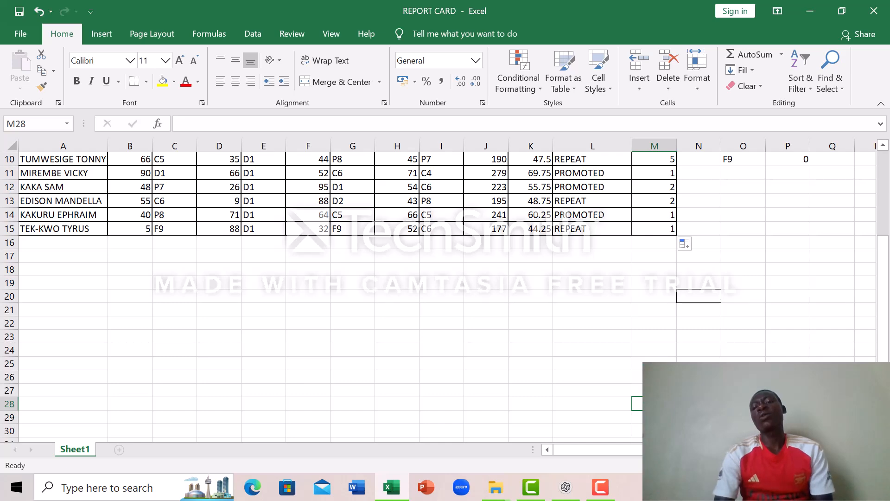
key(Up)
key(Up)
key(Up)
key(Up)
key(Up)
key(Up)
key(Up)
key(Up)
key(Up)
key(Up)
key(Up)
key(Up)
key(Up)
key(Up)
key(Up)
key(Up)
key(Up)
key(Up)
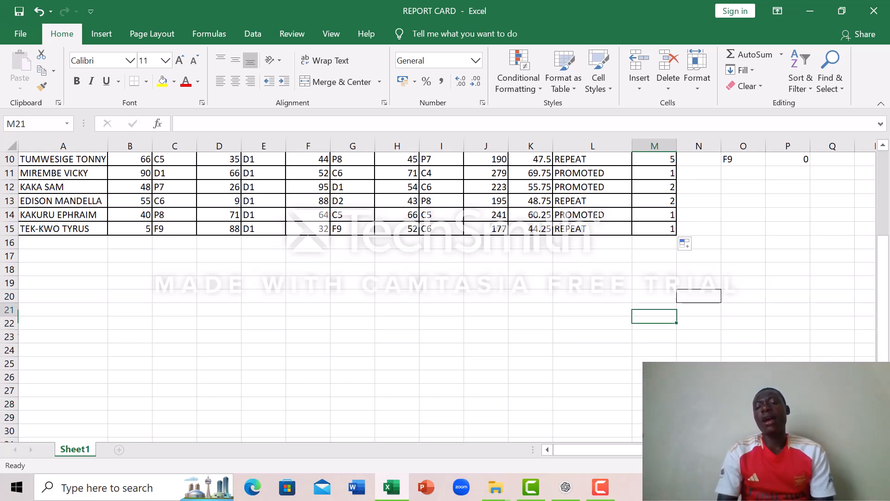
key(Up)
key(Up)
key(Up)
key(Up)
key(Up)
key(Up)
key(Up)
key(Up)
key(Up)
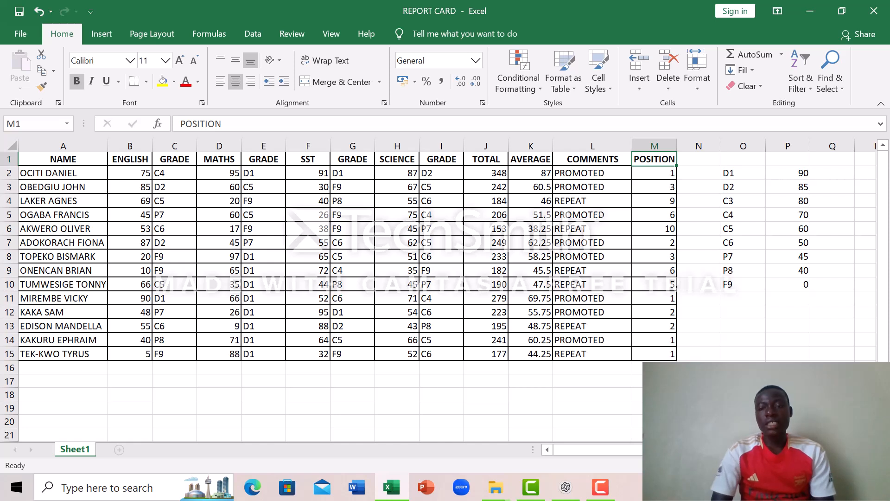
- Make the reference range in the M2 RANK formula absolute as $K$2:$K$15 and fill the formula down through M15
click(653, 172)
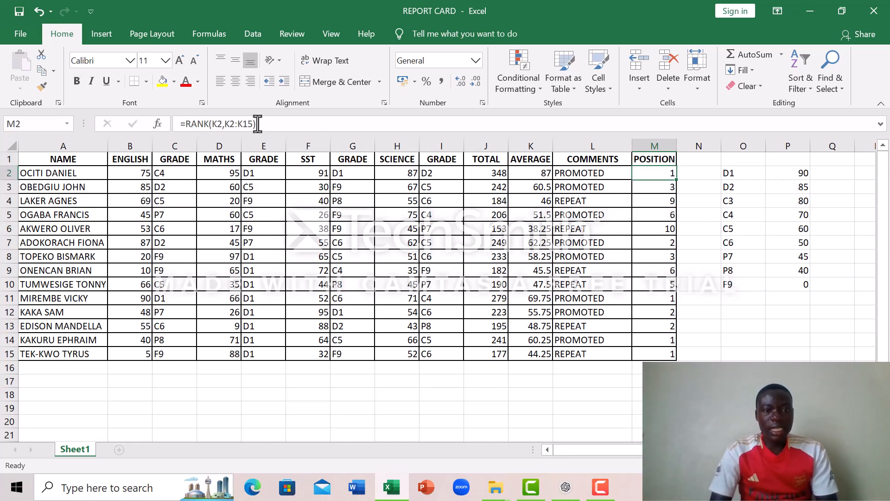
click(224, 123)
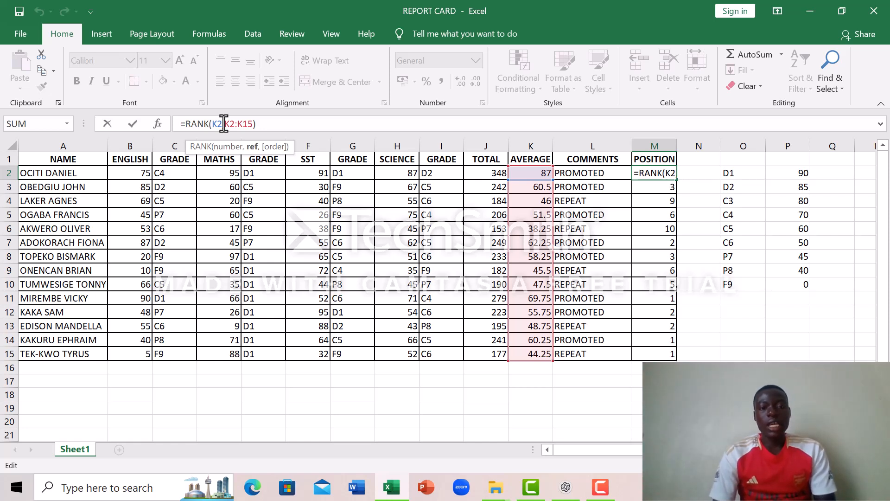
text(,$)
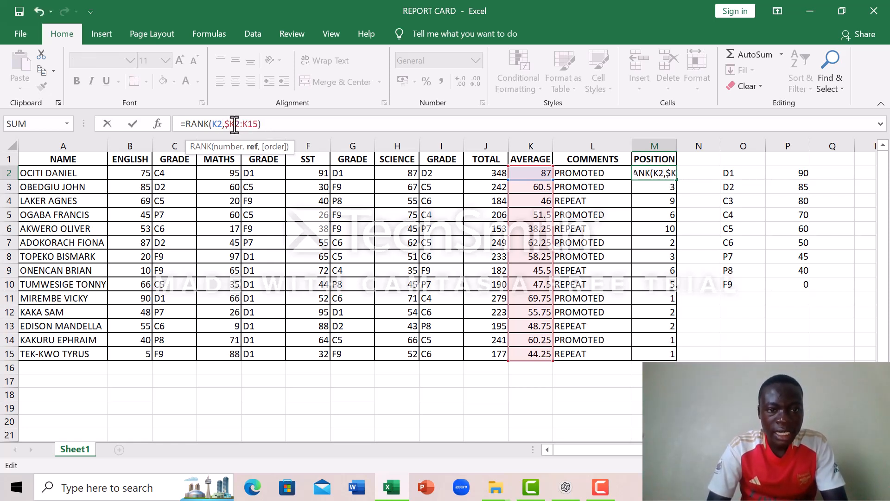
click(234, 124)
text($)
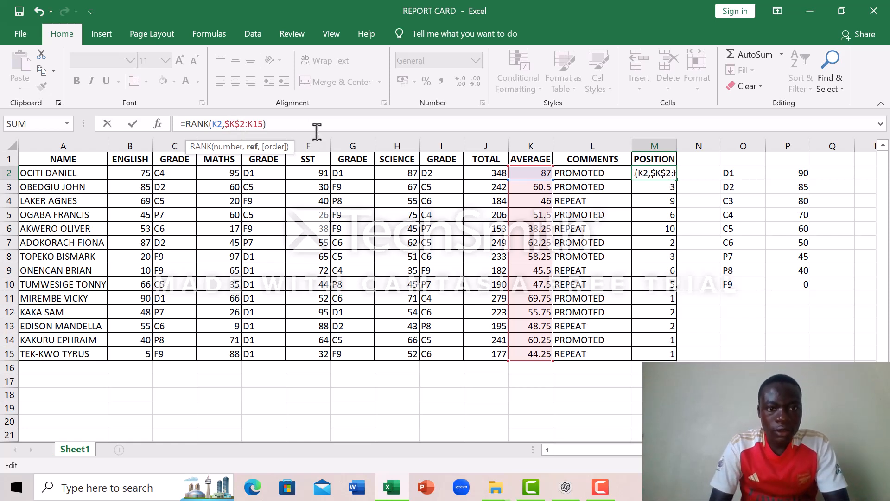
click(248, 124)
text($)
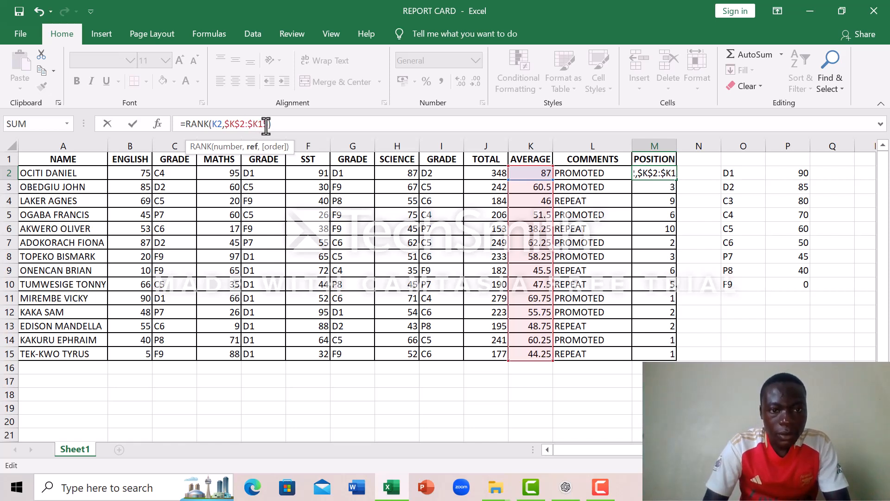
click(258, 124)
text($)
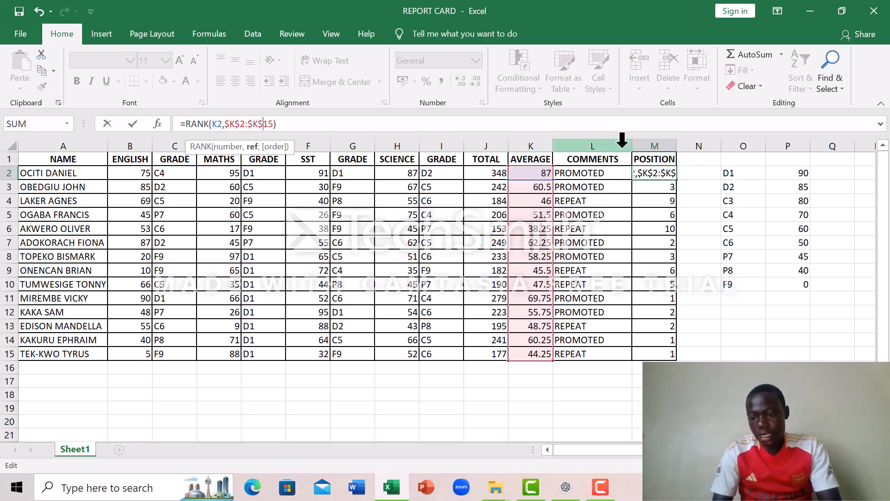
key(Return)
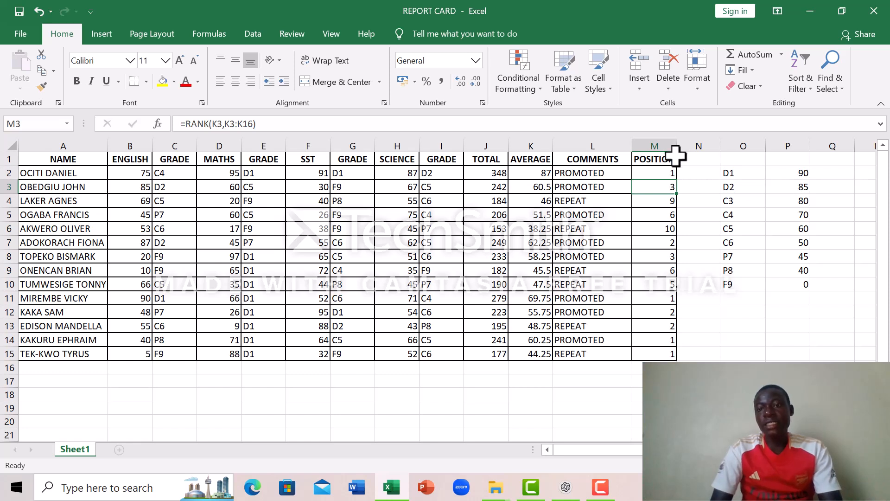
click(668, 173)
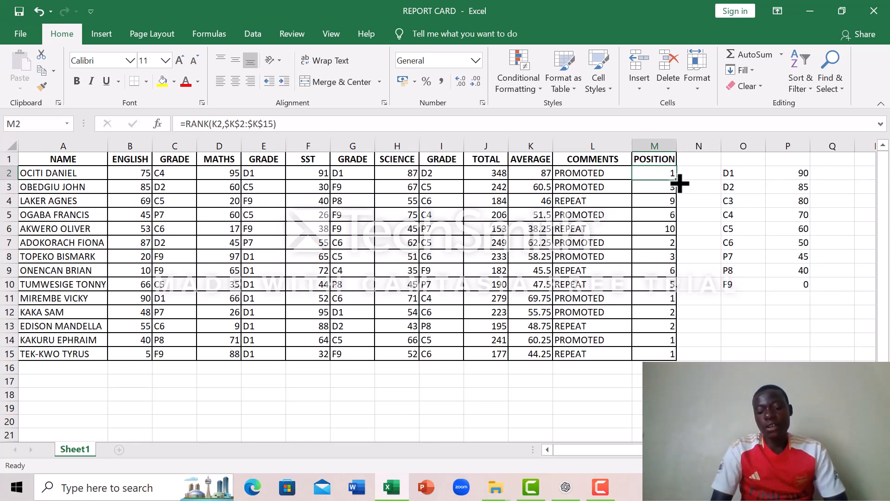
drag(679, 184, 675, 356)
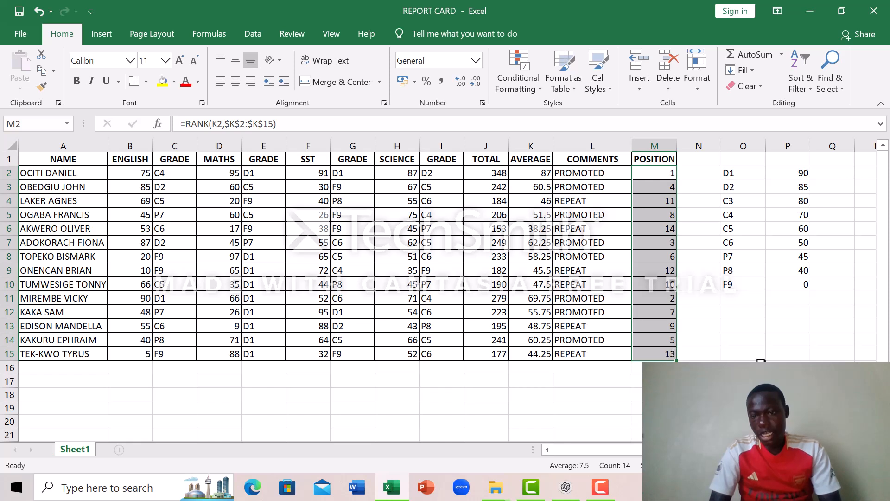